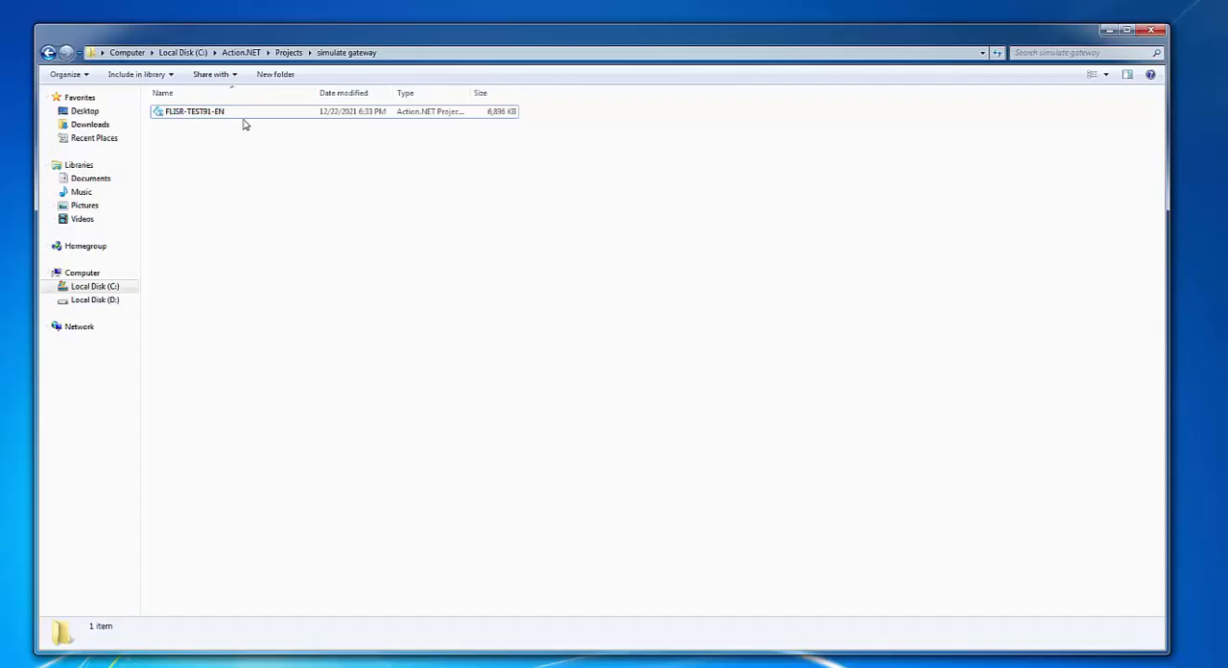
Duplicate the FLISR-TEST91-EN project file within the simulate gateway folder
{"action": "left_click", "coordinate": [244, 118]}
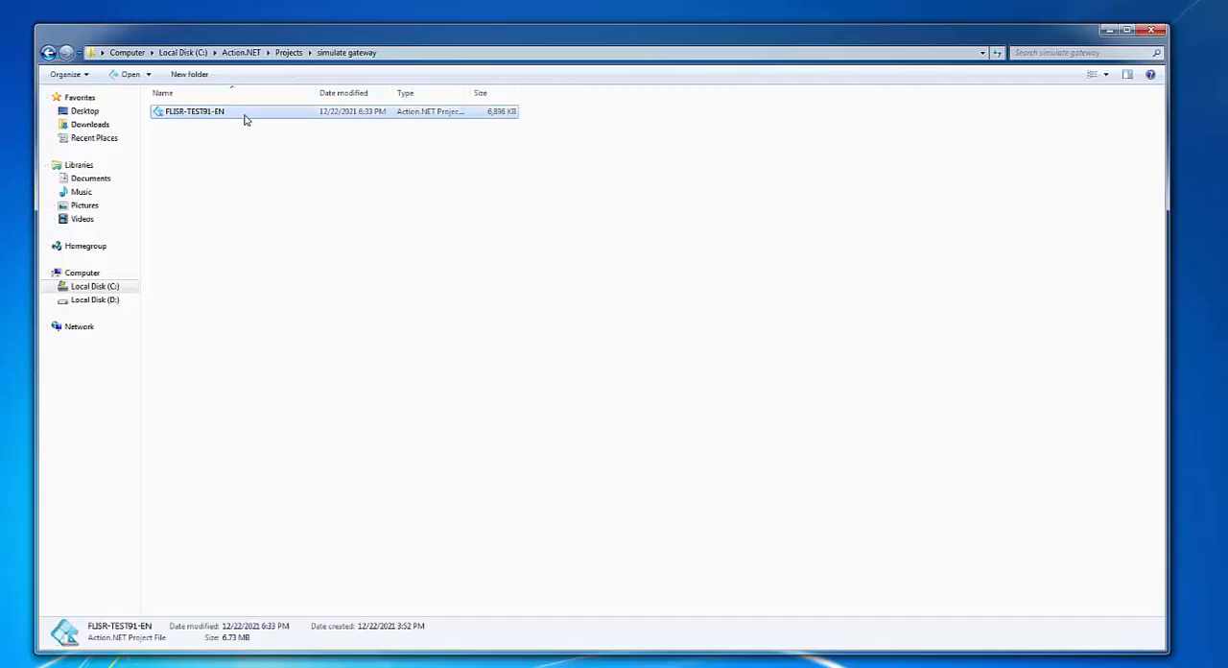
{"action": "right_click", "coordinate": [244, 118]}
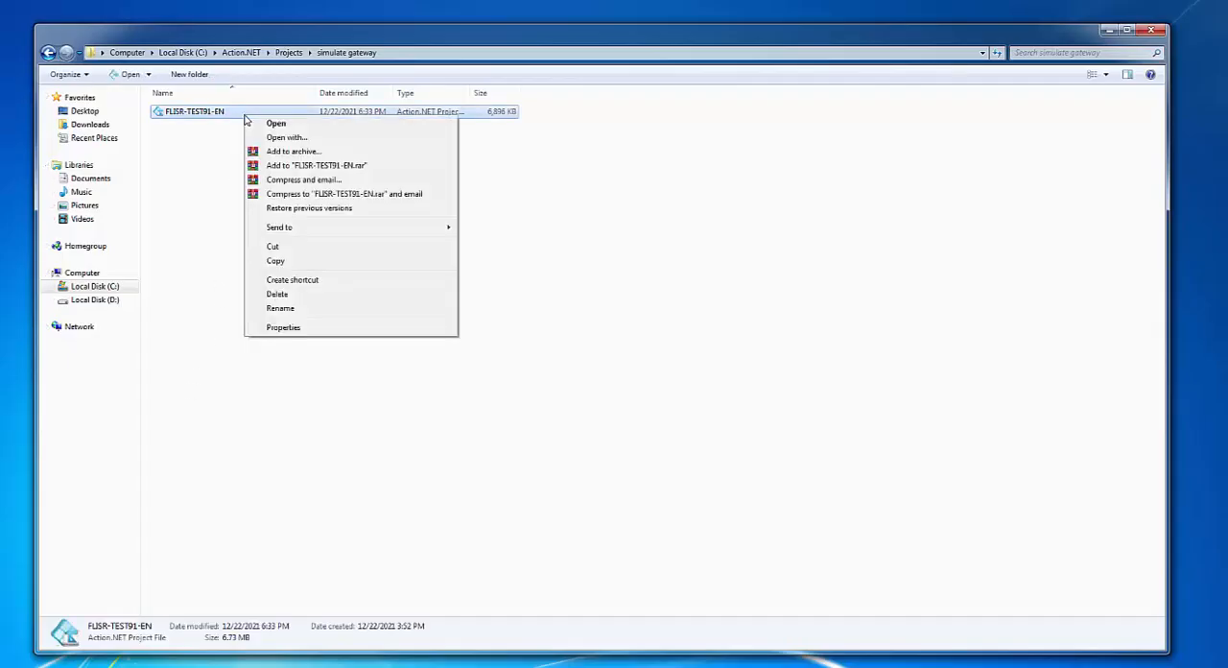
{"action": "left_click", "coordinate": [291, 263]}
{"action": "right_click", "coordinate": [286, 236]}
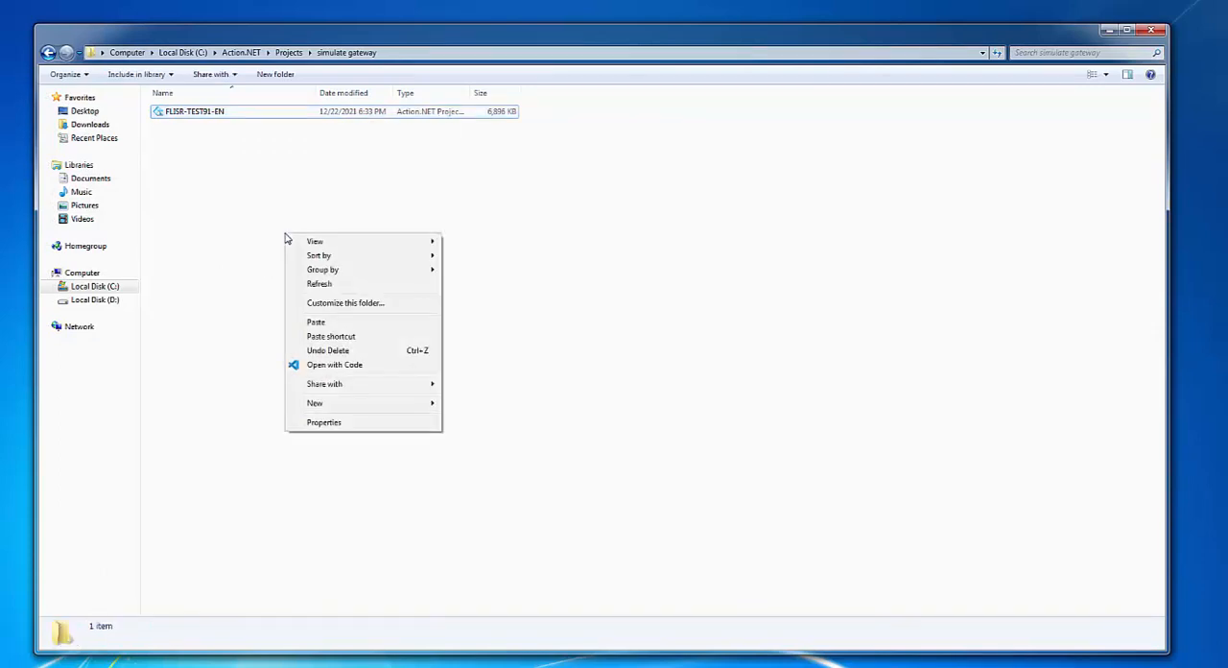
{"action": "left_click", "coordinate": [317, 322]}
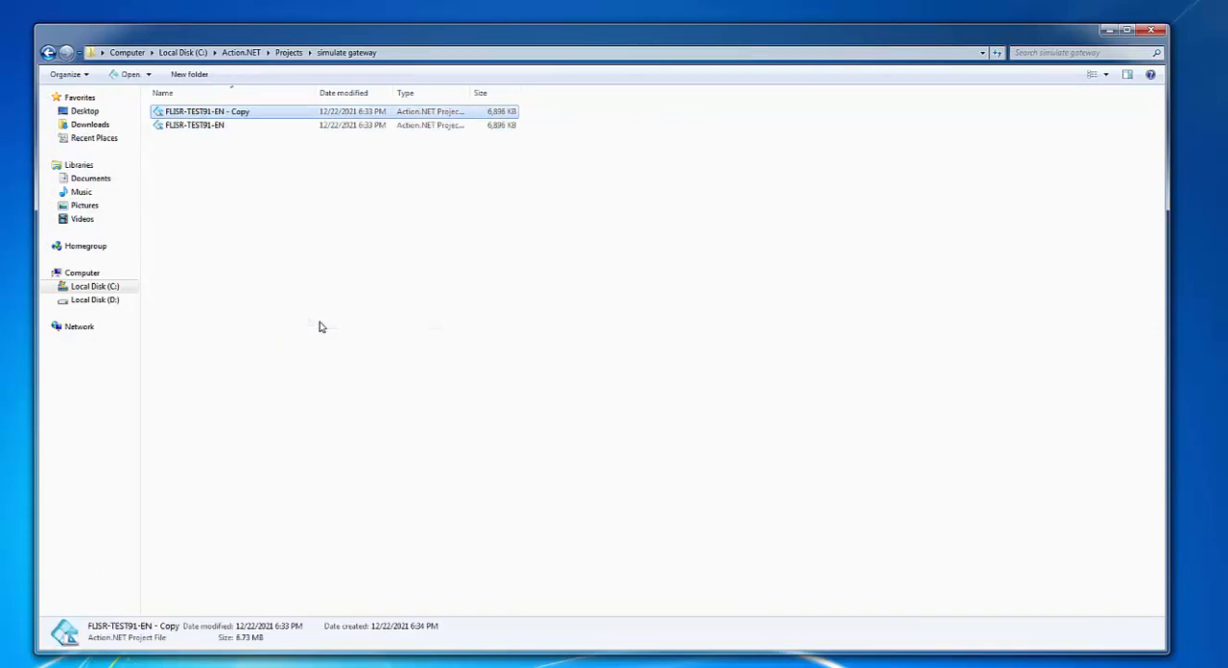
Rename the copied project file as FLISR-TEST91-EN-GTW
{"action": "right_click", "coordinate": [305, 116]}
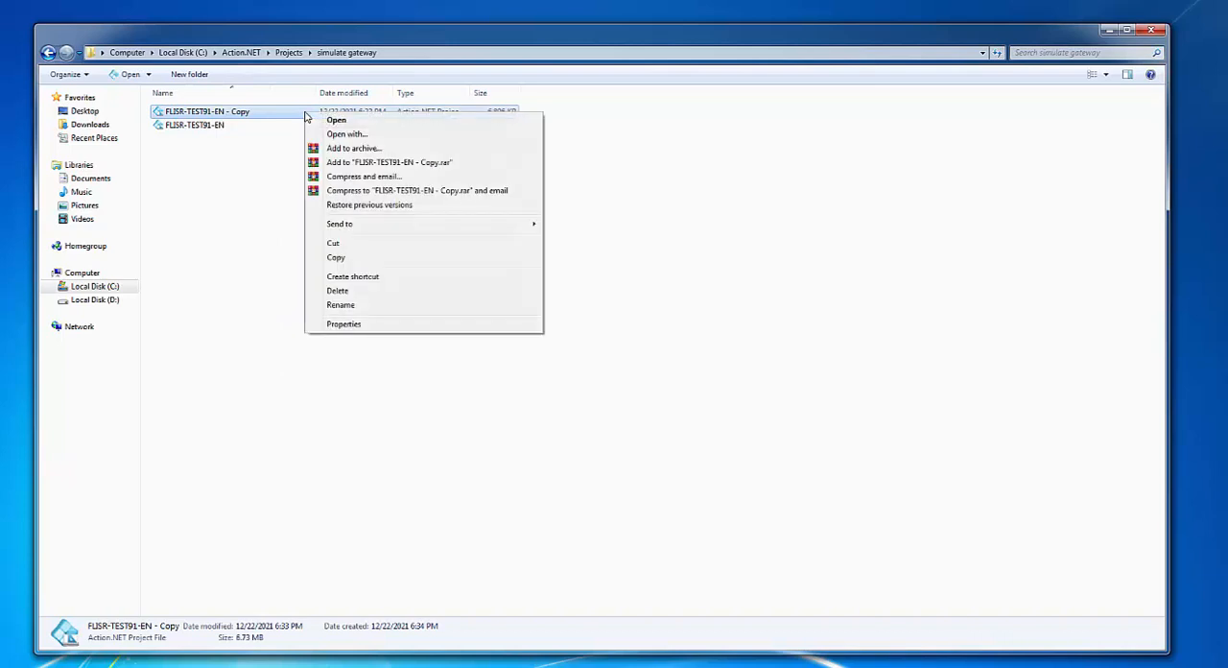
{"action": "left_click", "coordinate": [341, 306]}
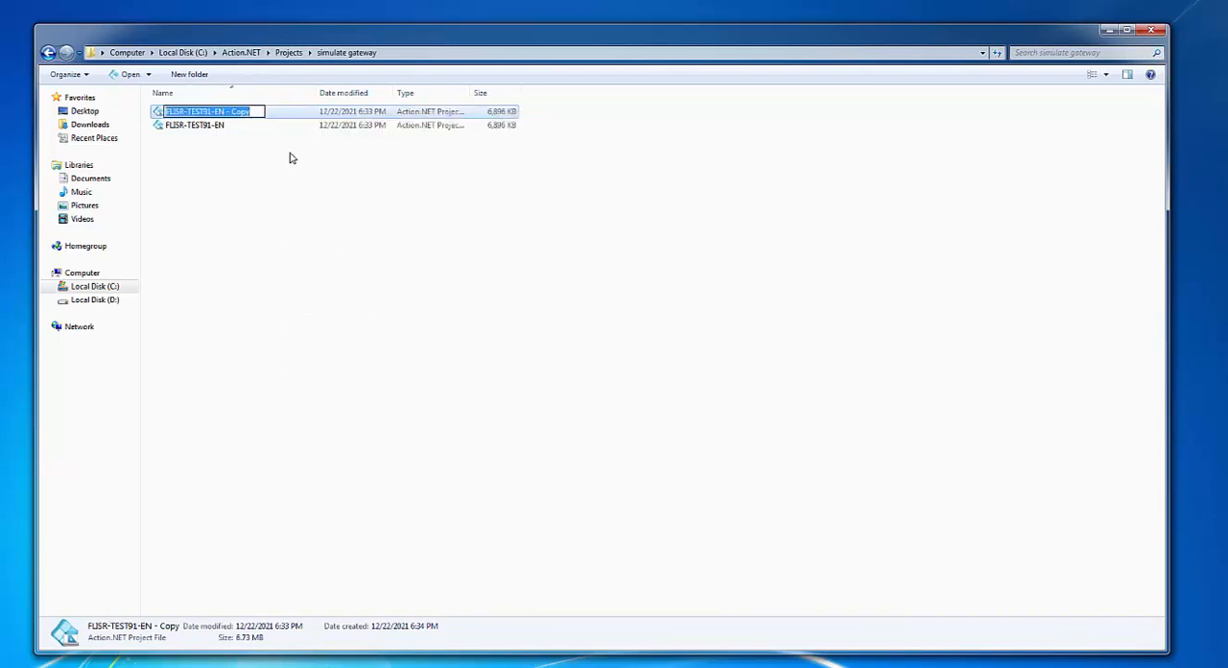
{"action": "left_click_drag", "start_coordinate": [230, 113], "coordinate": [268, 112]}
{"action": "type", "text": "GTW"}
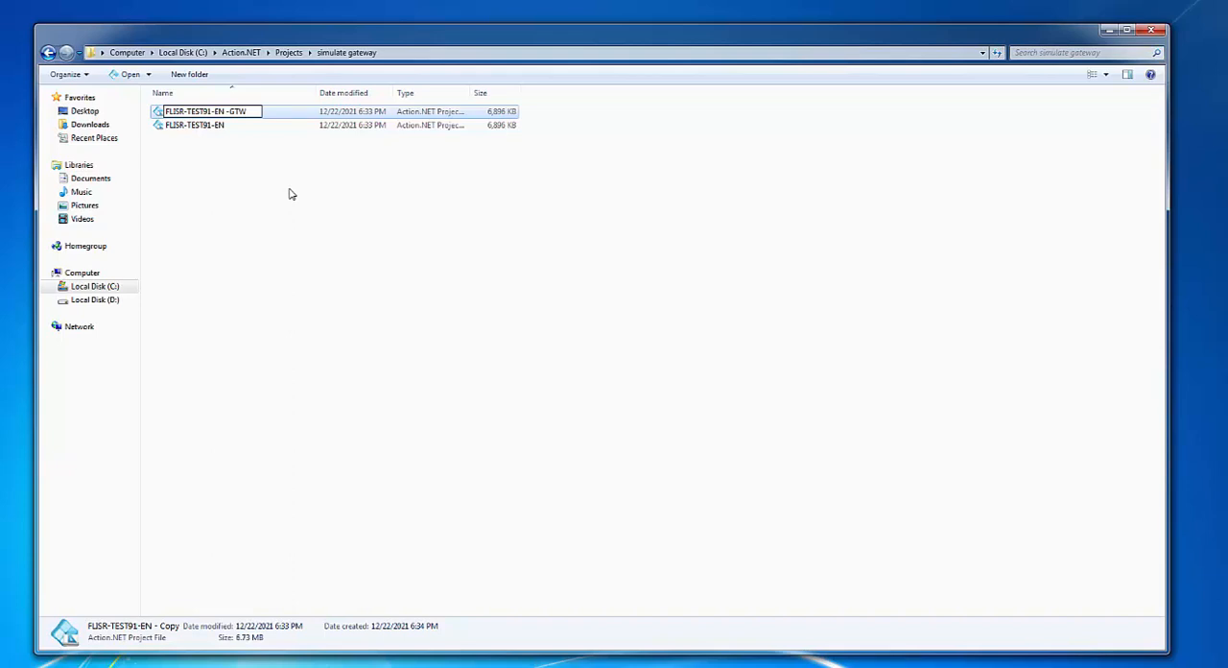
{"action": "left_click", "coordinate": [292, 194]}
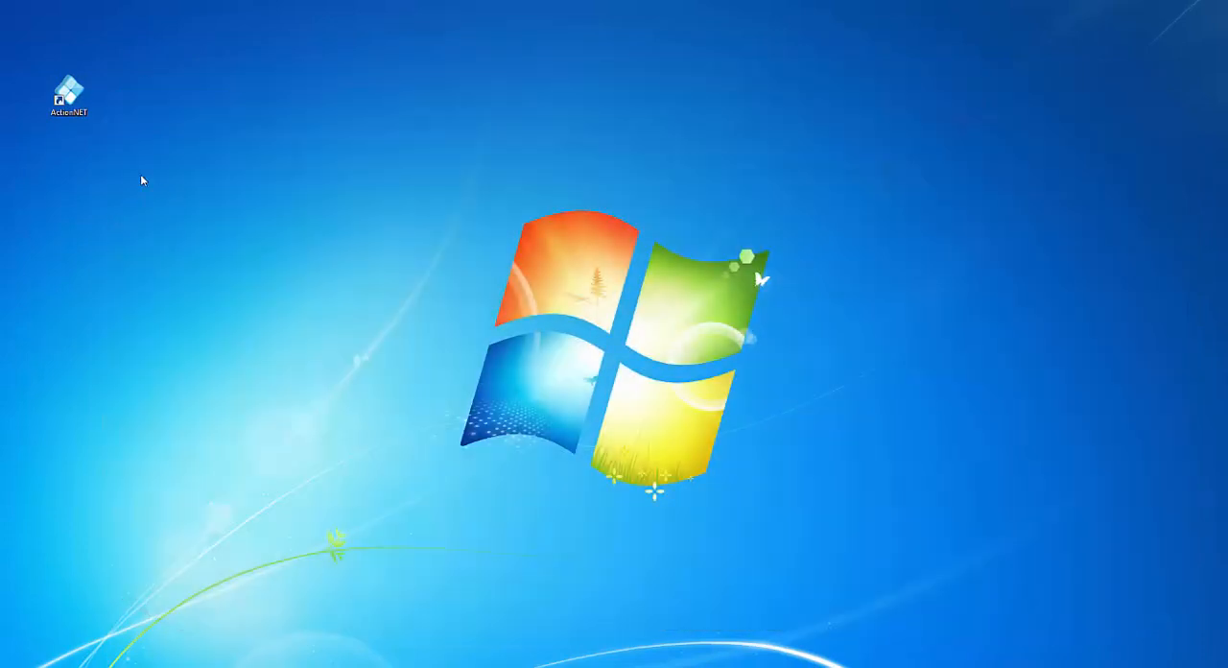
Launch Action.NET and open the FLISR-TEST91-EN-GTW project
{"action": "left_click", "coordinate": [75, 103]}
{"action": "double_click", "coordinate": [75, 103]}
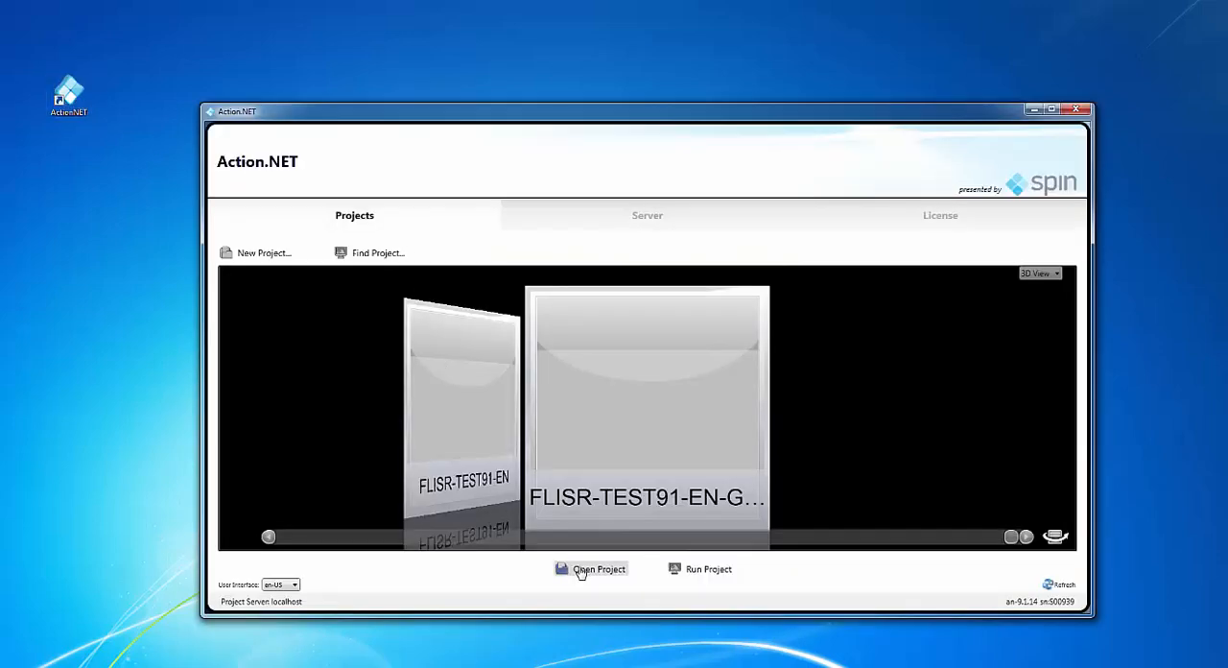
{"action": "left_click", "coordinate": [581, 571]}
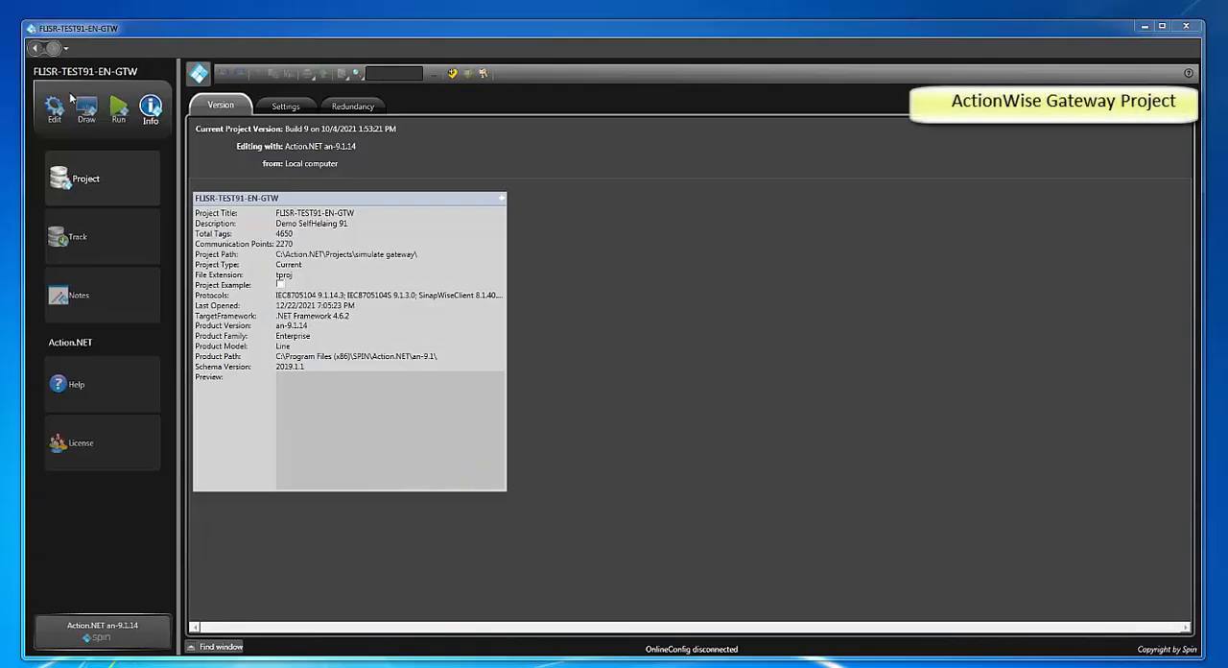
Go to the project's tag objects and open the template of the SH_GLOBAL tag
{"action": "left_click", "coordinate": [53, 115]}
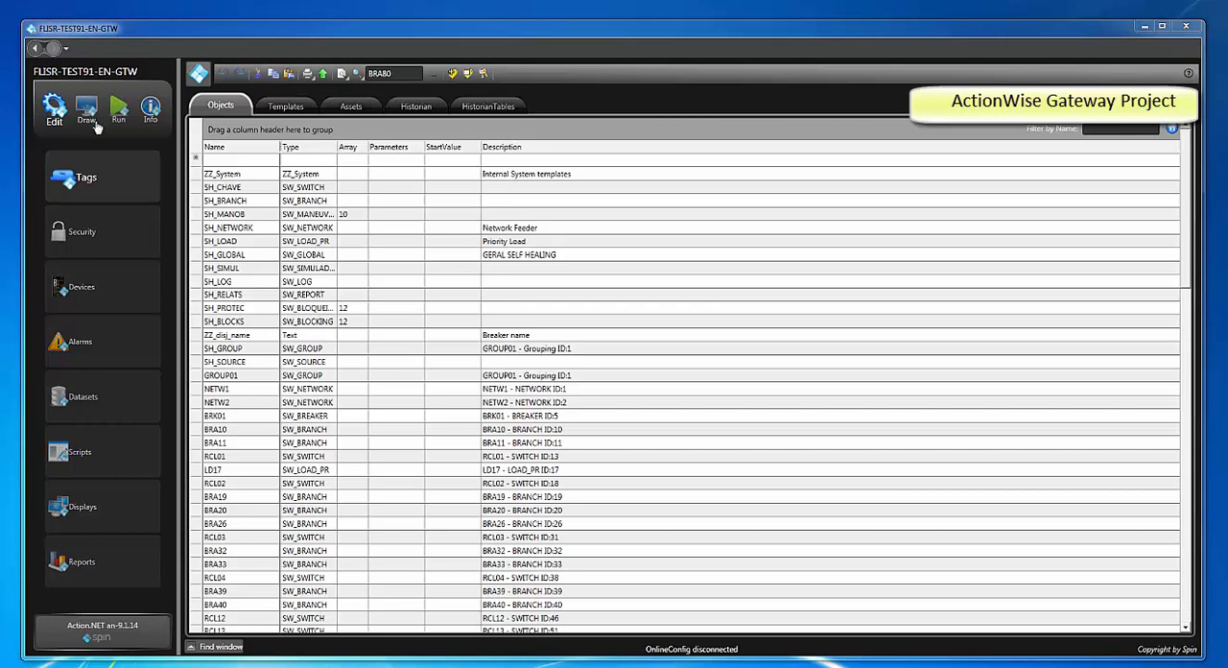
{"action": "left_click", "coordinate": [248, 257]}
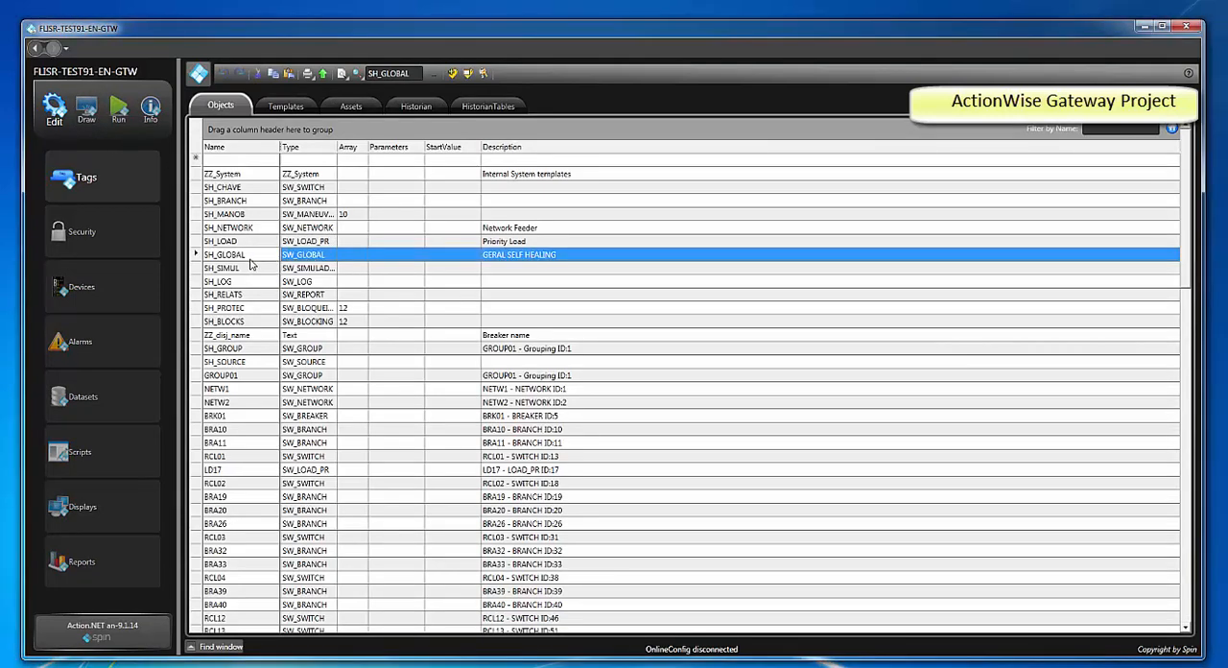
{"action": "right_click", "coordinate": [250, 264]}
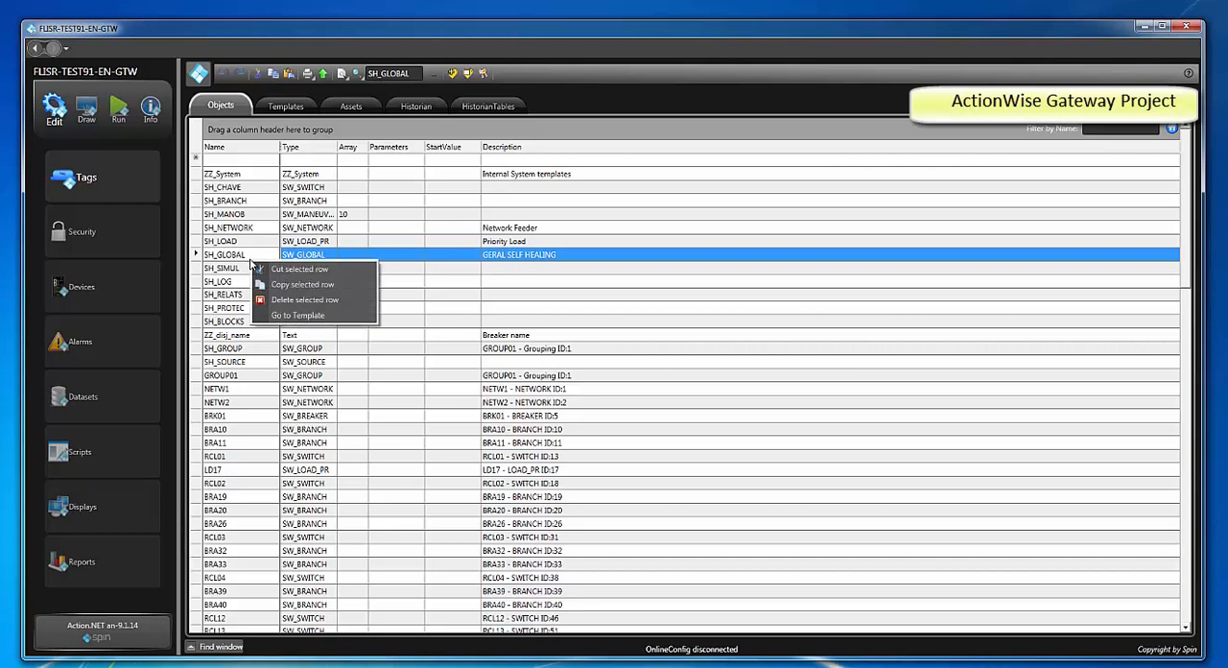
{"action": "left_click", "coordinate": [273, 320]}
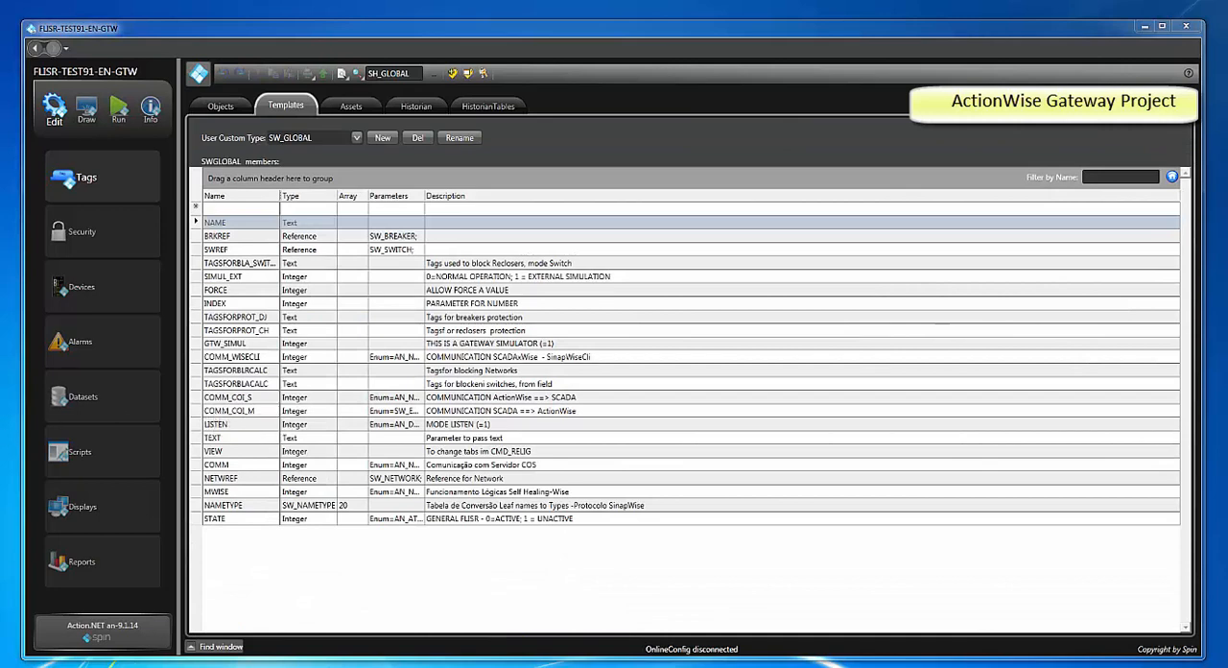
Show the StartValue column in the SW_GLOBAL template and set the GTW_SIMUL member's start value to 1
{"action": "left_click", "coordinate": [261, 346]}
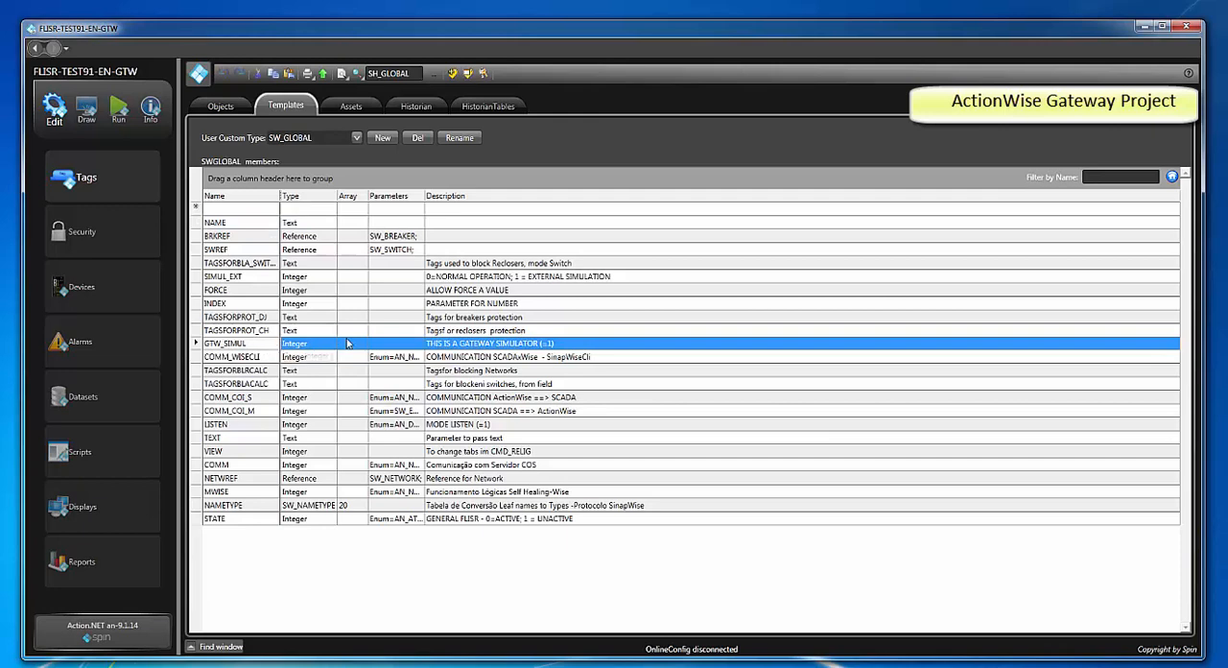
{"action": "right_click", "coordinate": [584, 201]}
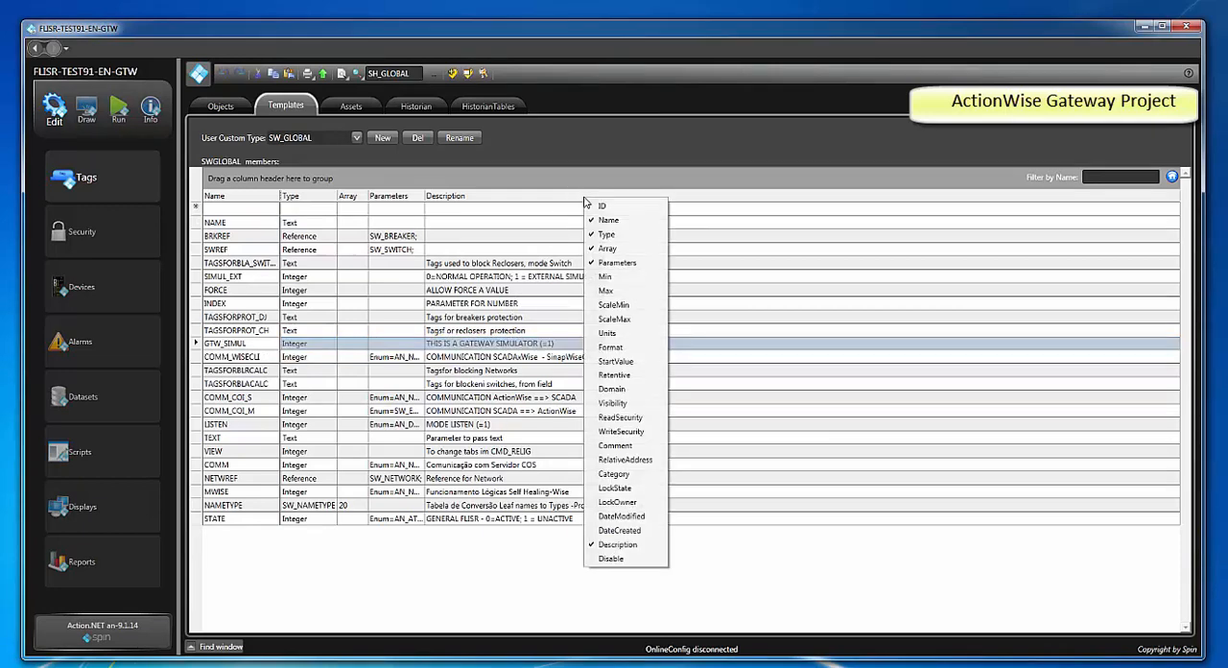
{"action": "left_click", "coordinate": [604, 361]}
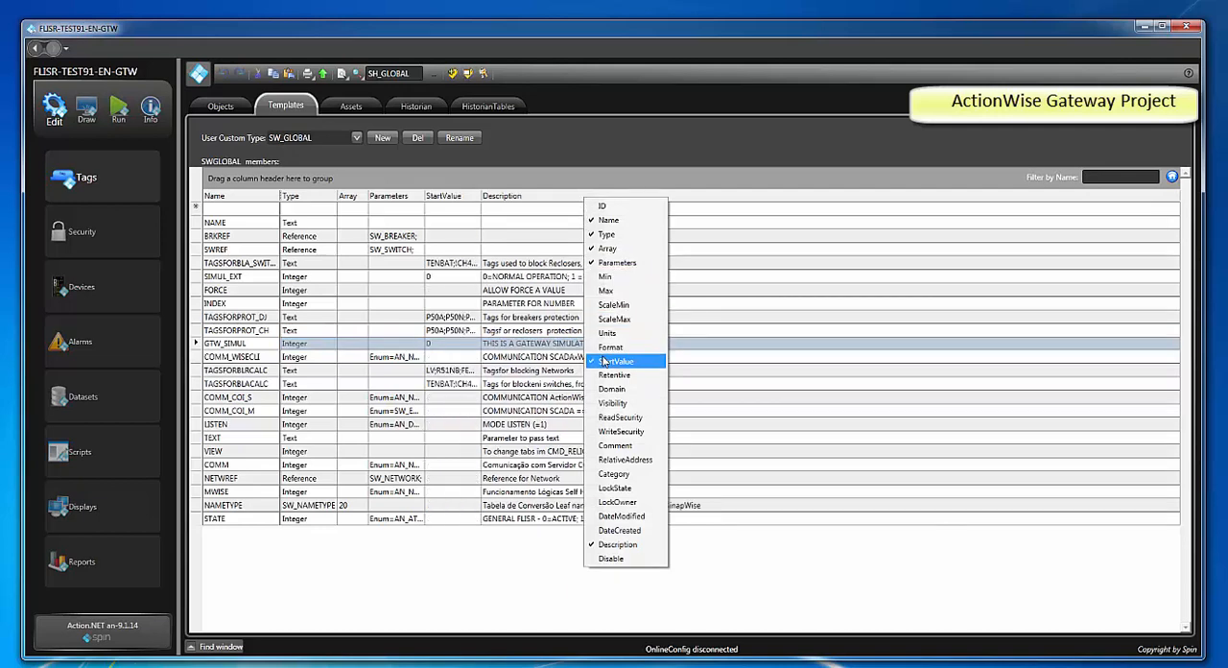
{"action": "left_click", "coordinate": [437, 346]}
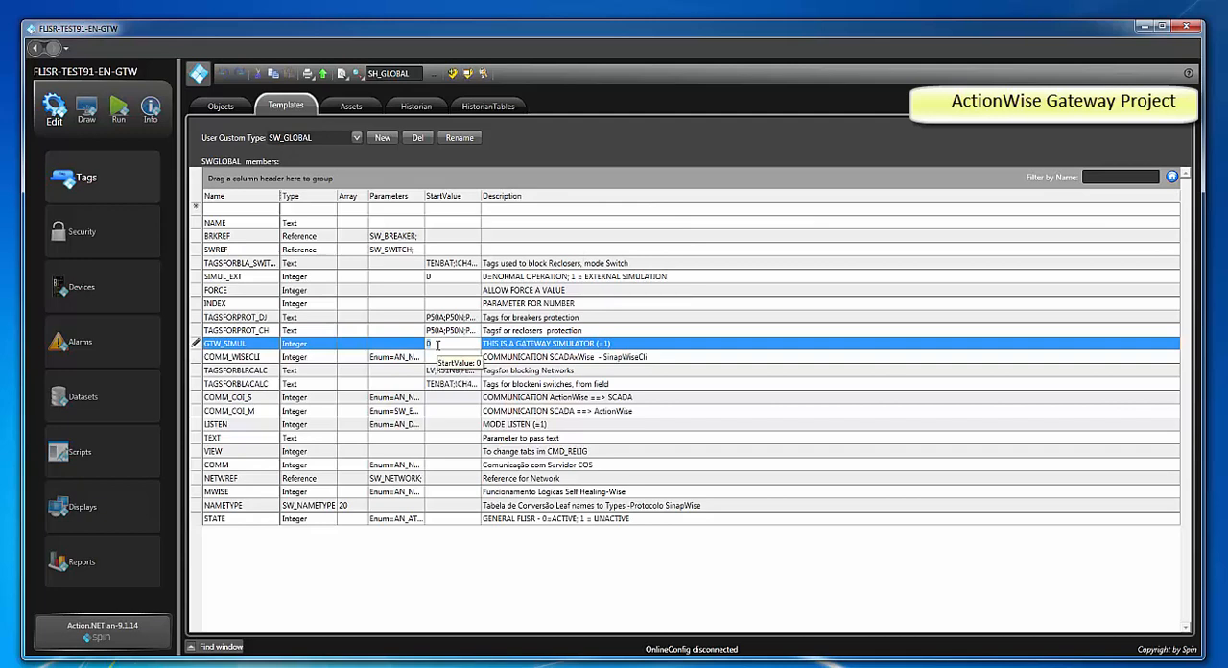
{"action": "type", "text": "1"}
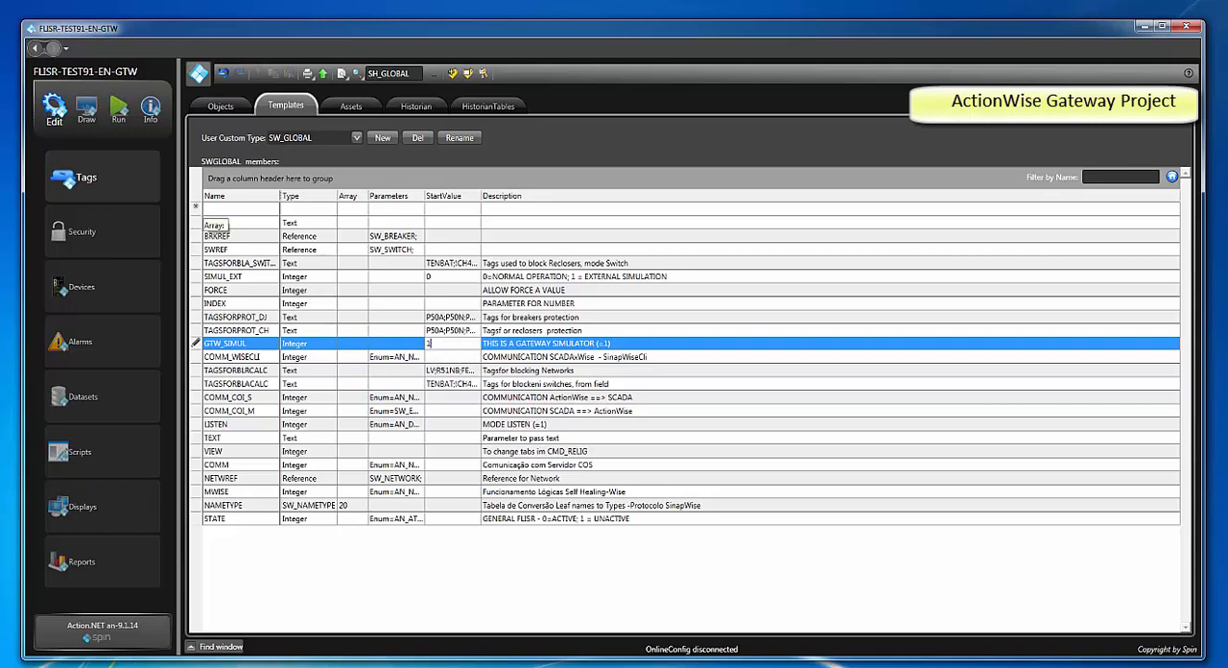
{"action": "left_click", "coordinate": [208, 208]}
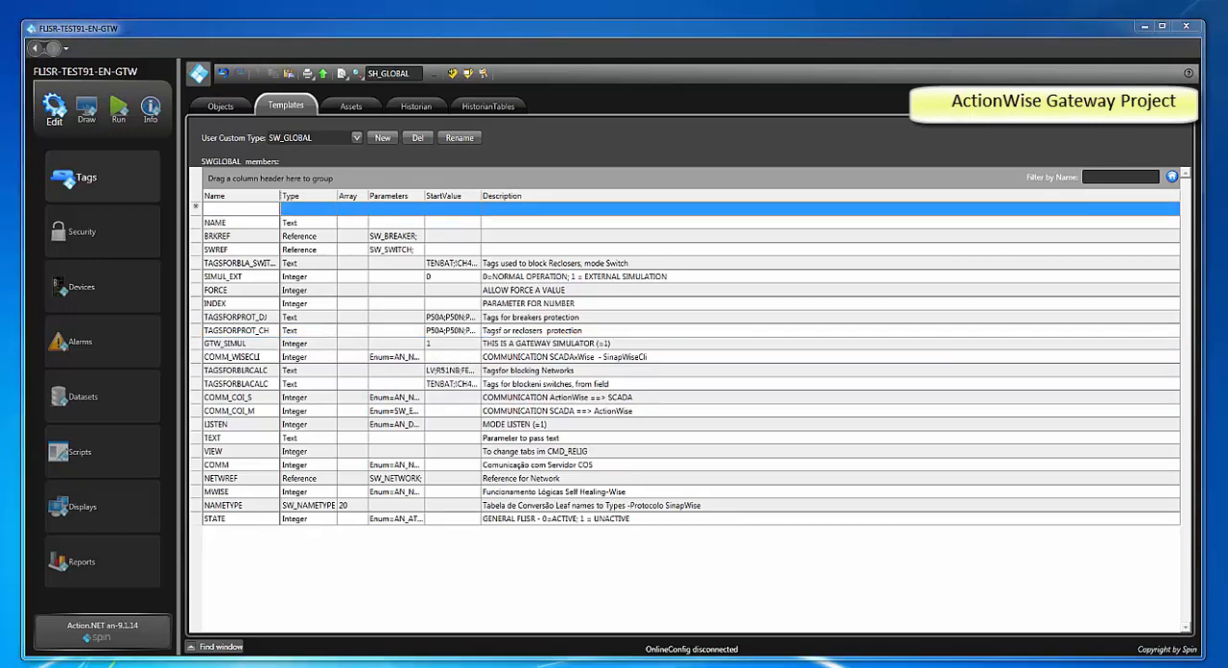
Open the template of the SH_SIMUL tag and set the POS member's start value to 1
{"action": "left_click", "coordinate": [223, 106]}
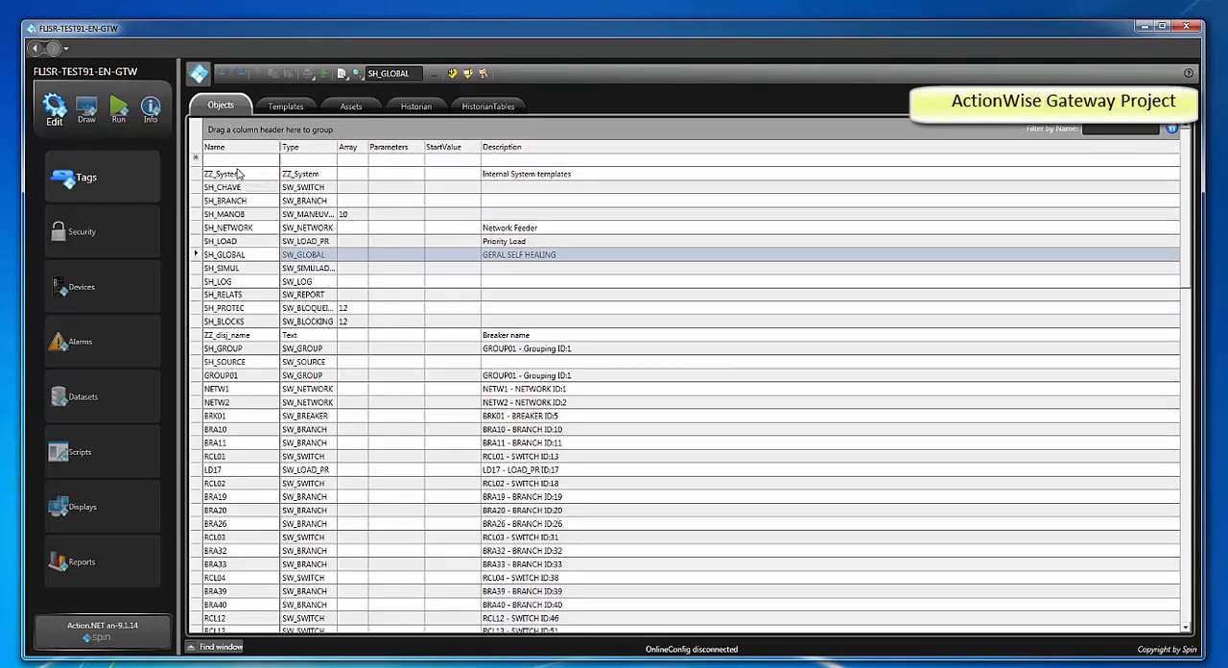
{"action": "left_click", "coordinate": [245, 271]}
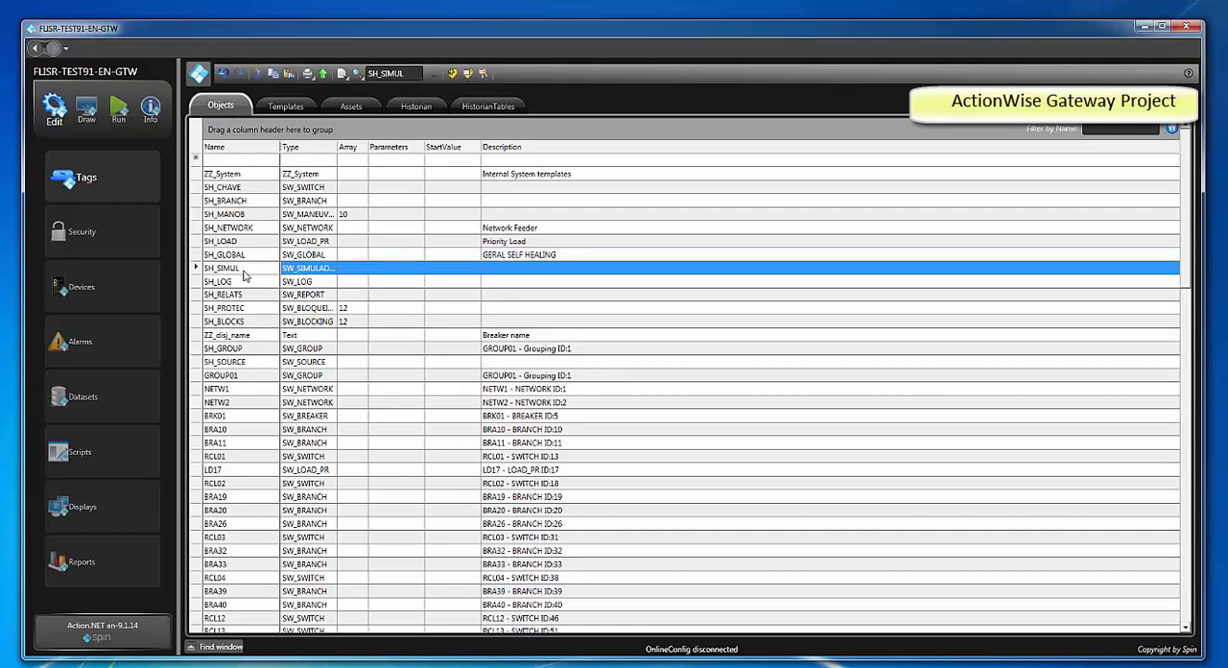
{"action": "right_click", "coordinate": [248, 277]}
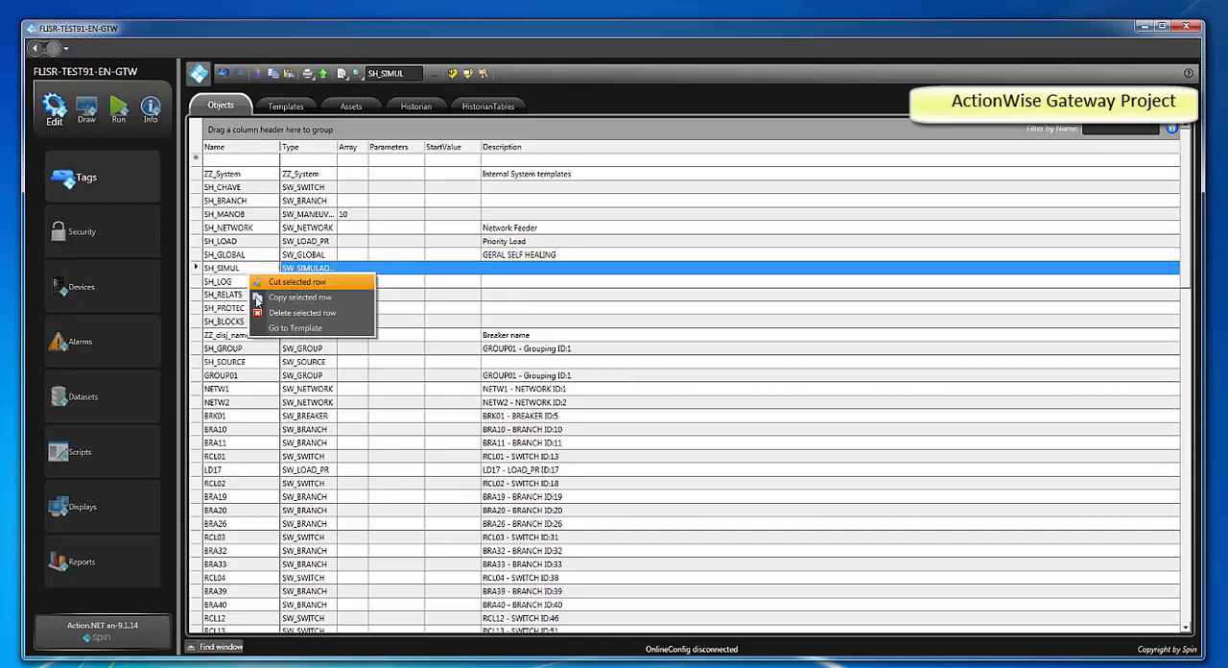
{"action": "left_click", "coordinate": [271, 330]}
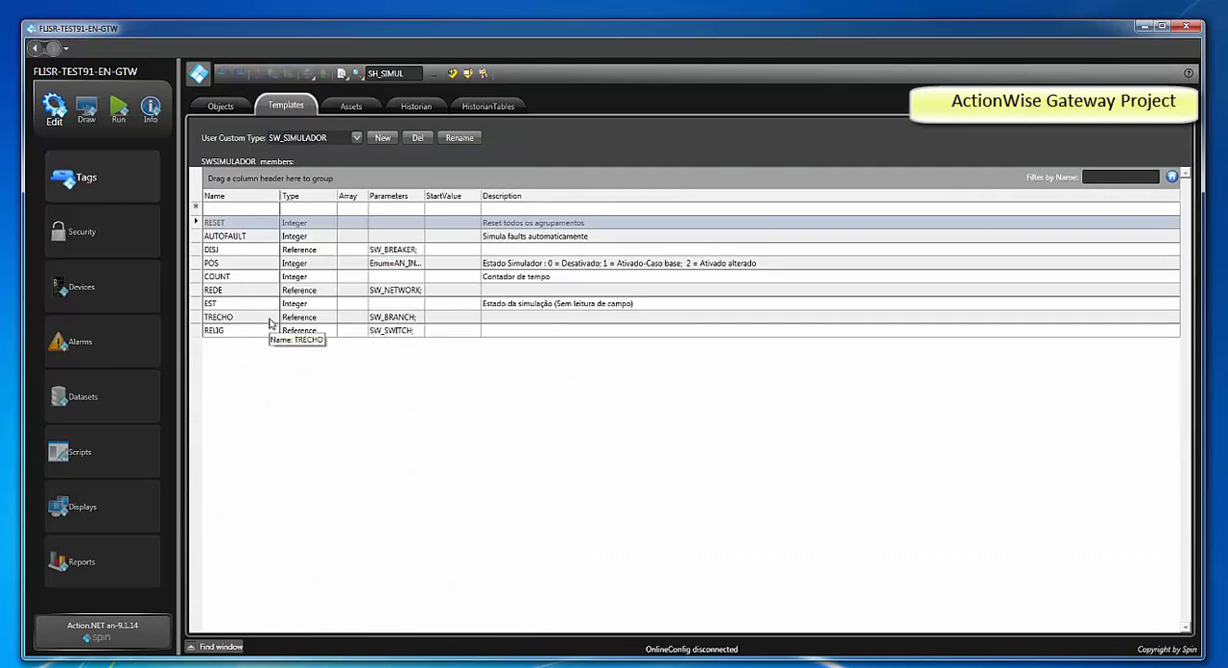
{"action": "left_click", "coordinate": [266, 264]}
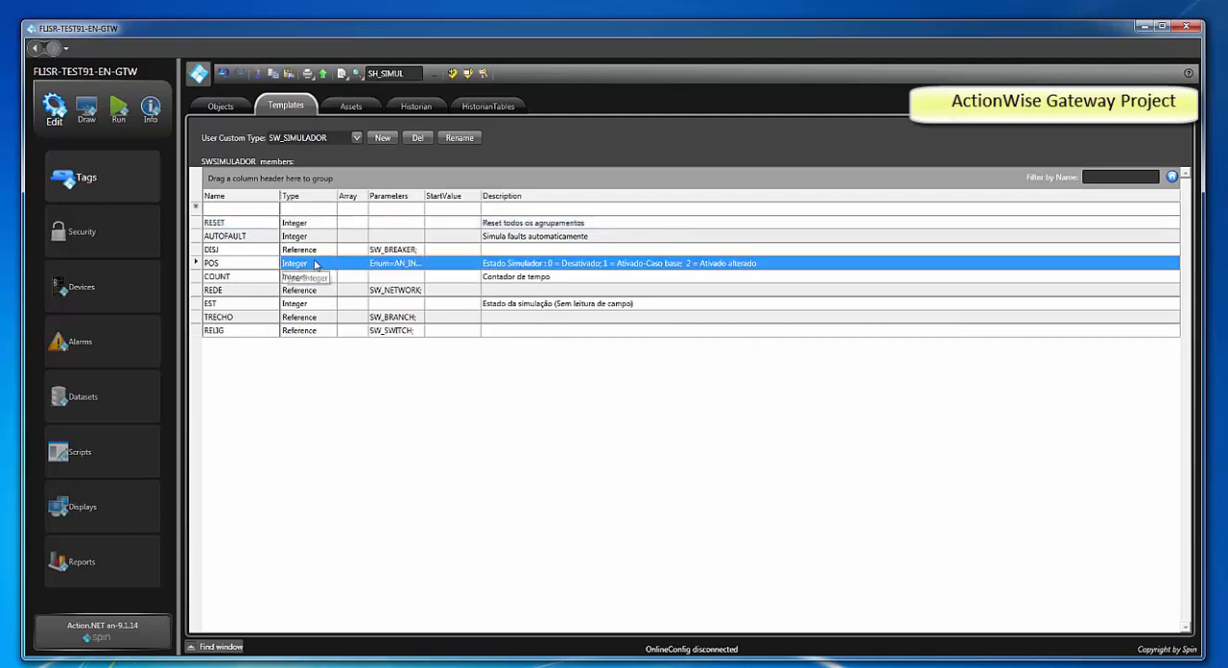
{"action": "left_click", "coordinate": [451, 264]}
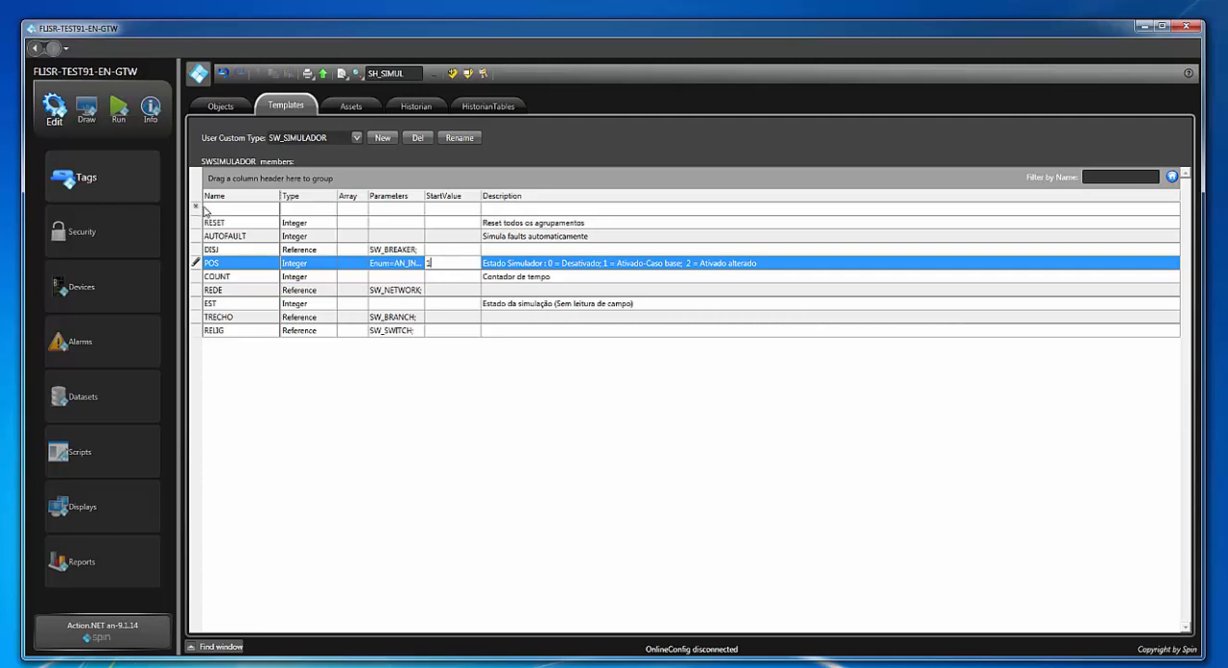
{"action": "left_click", "coordinate": [204, 209]}
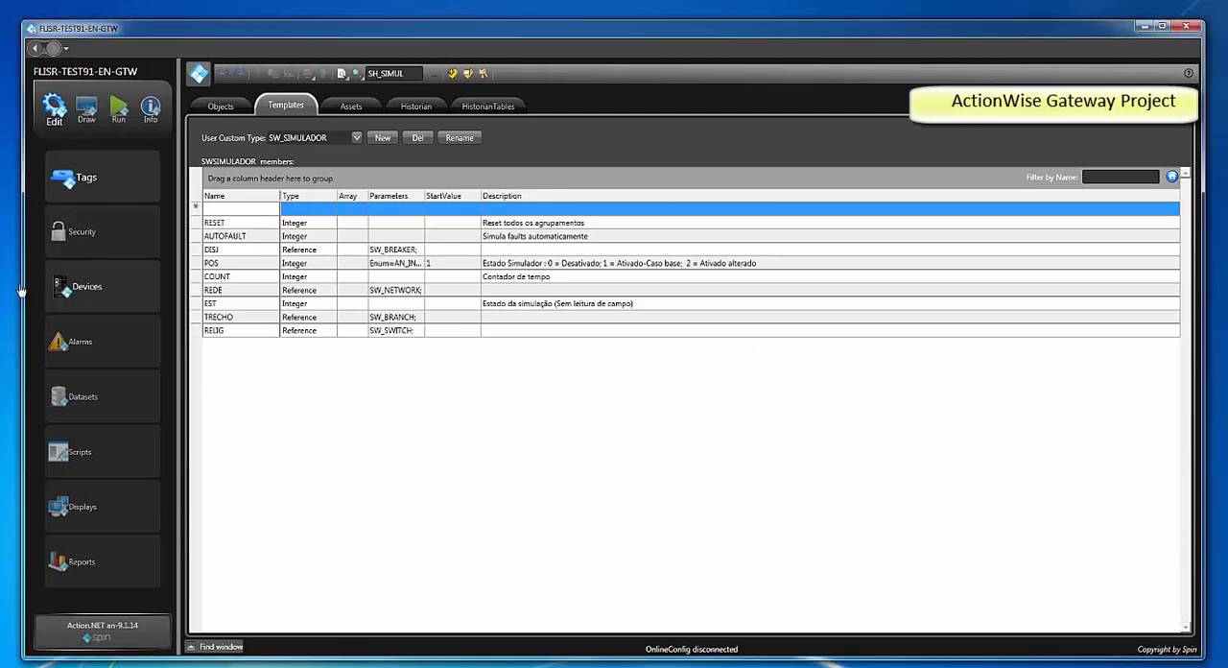
Display the device communication points and filter them by the IEC104S node
{"action": "left_click", "coordinate": [88, 287]}
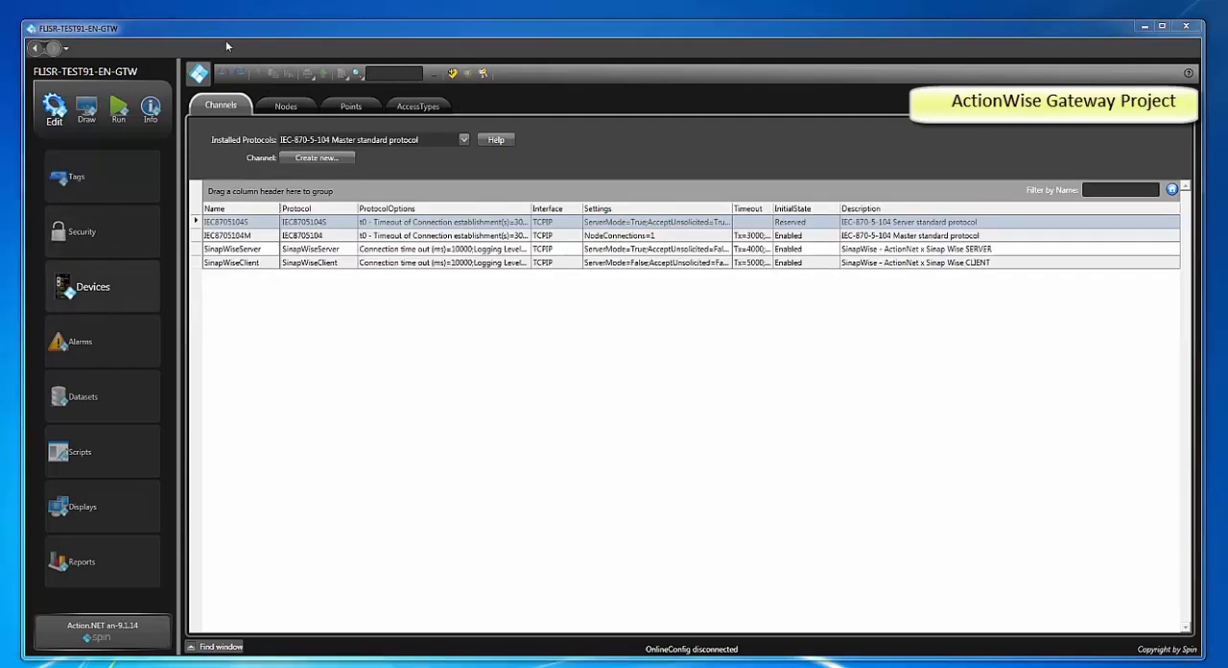
{"action": "left_click", "coordinate": [367, 109]}
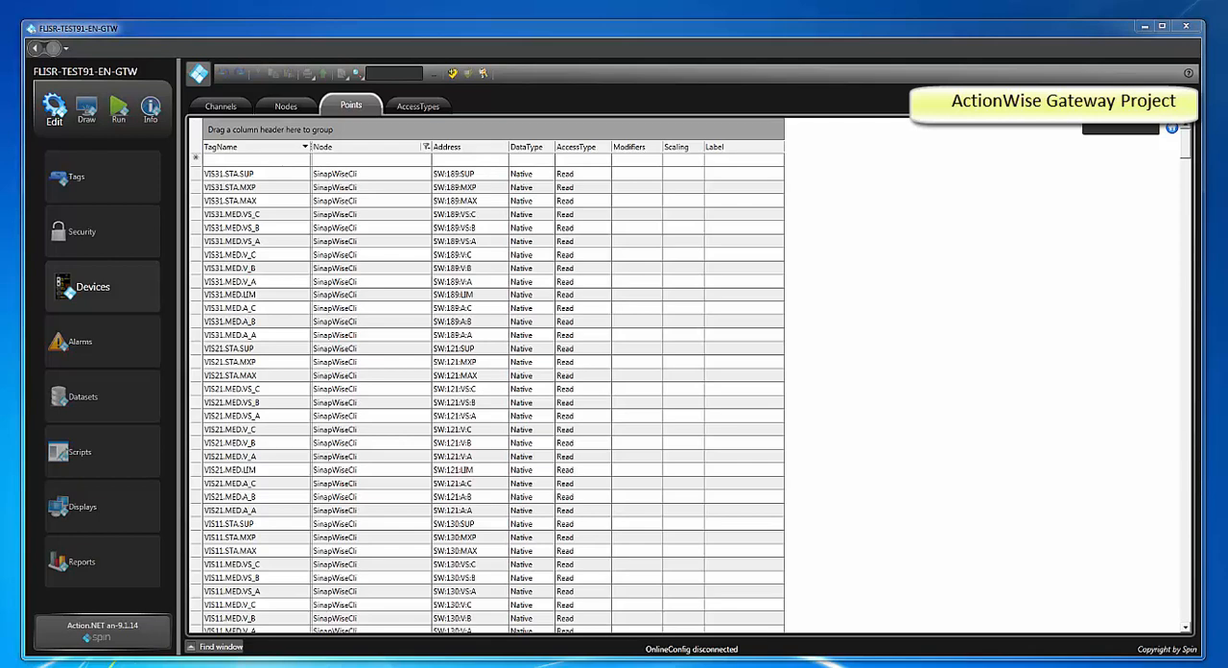
{"action": "left_click", "coordinate": [426, 147]}
{"action": "left_click", "coordinate": [428, 204]}
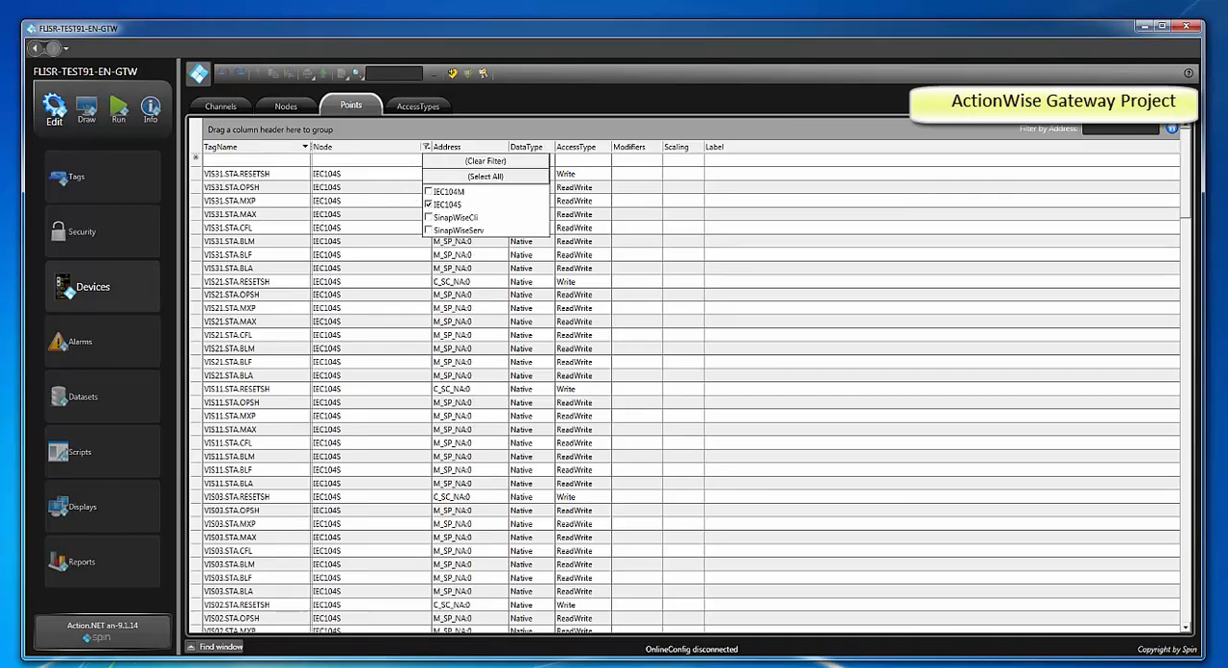
Delete all the filtered IEC104S points and remove the SinapWiseCli node filter from the points table
{"action": "left_click", "coordinate": [239, 176]}
{"action": "key", "text": "ctrl+a"}
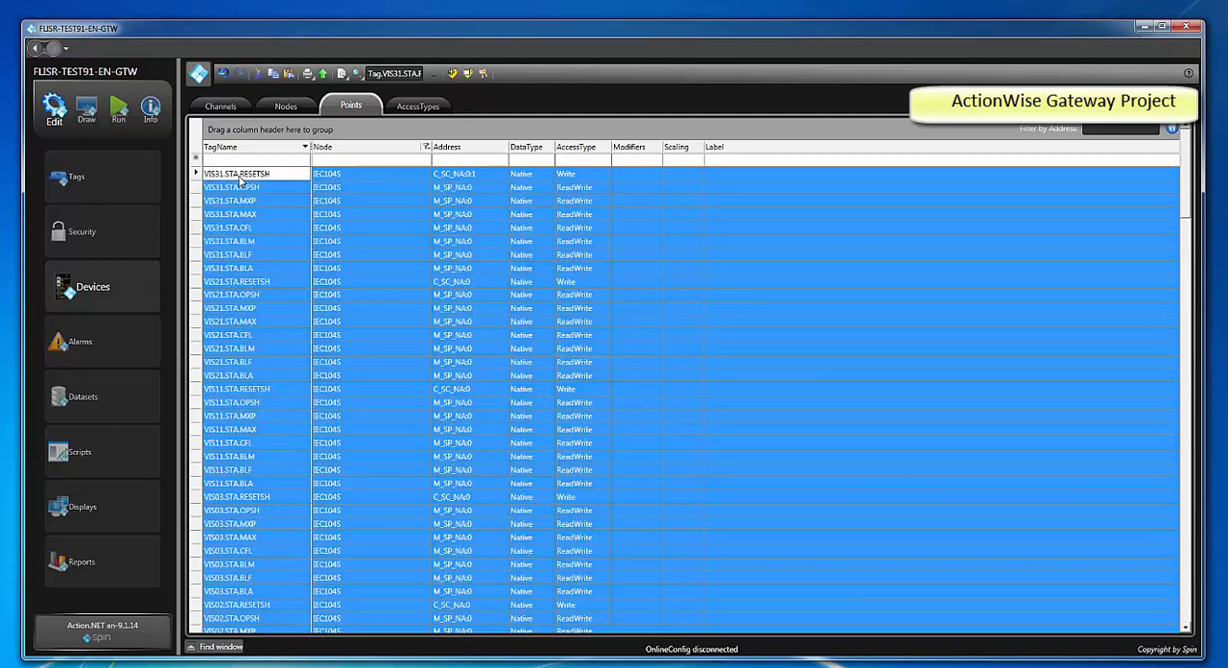
{"action": "right_click", "coordinate": [293, 206]}
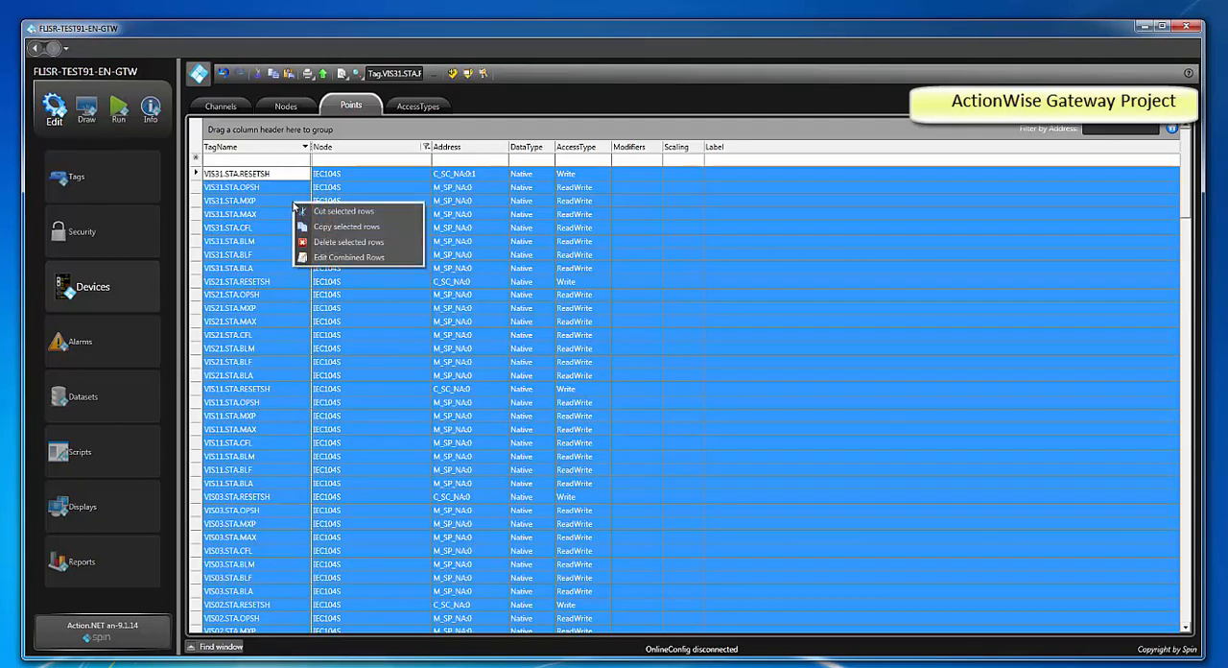
{"action": "left_click", "coordinate": [334, 242]}
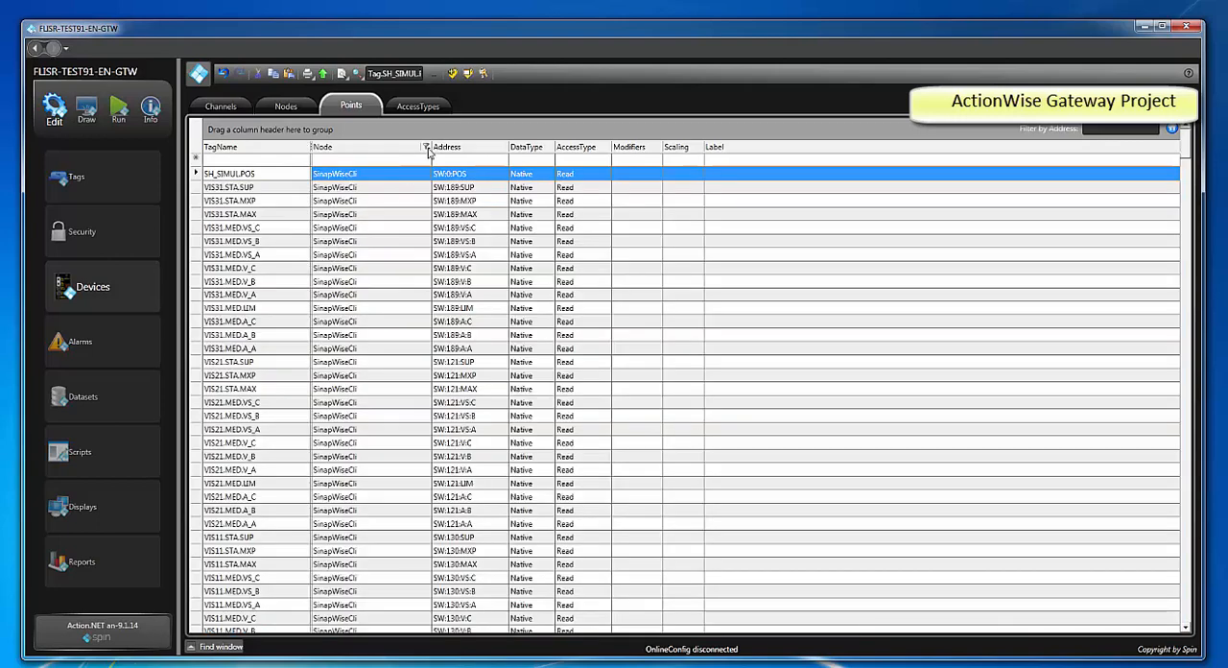
{"action": "left_click", "coordinate": [426, 149]}
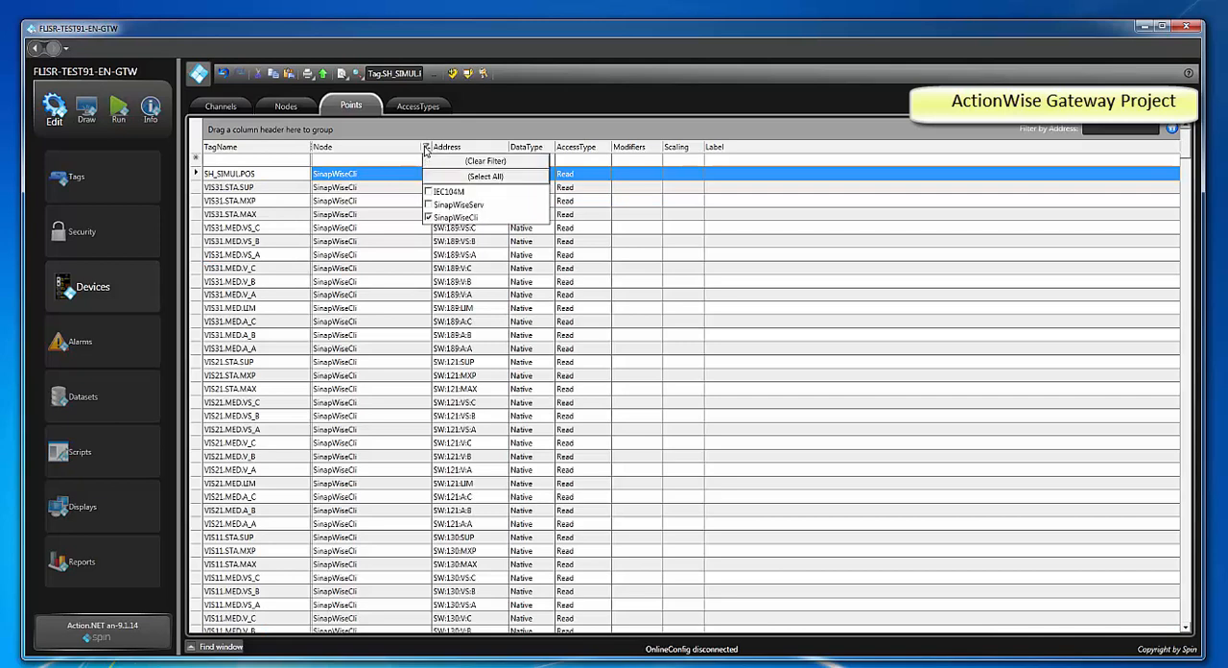
{"action": "left_click", "coordinate": [429, 218]}
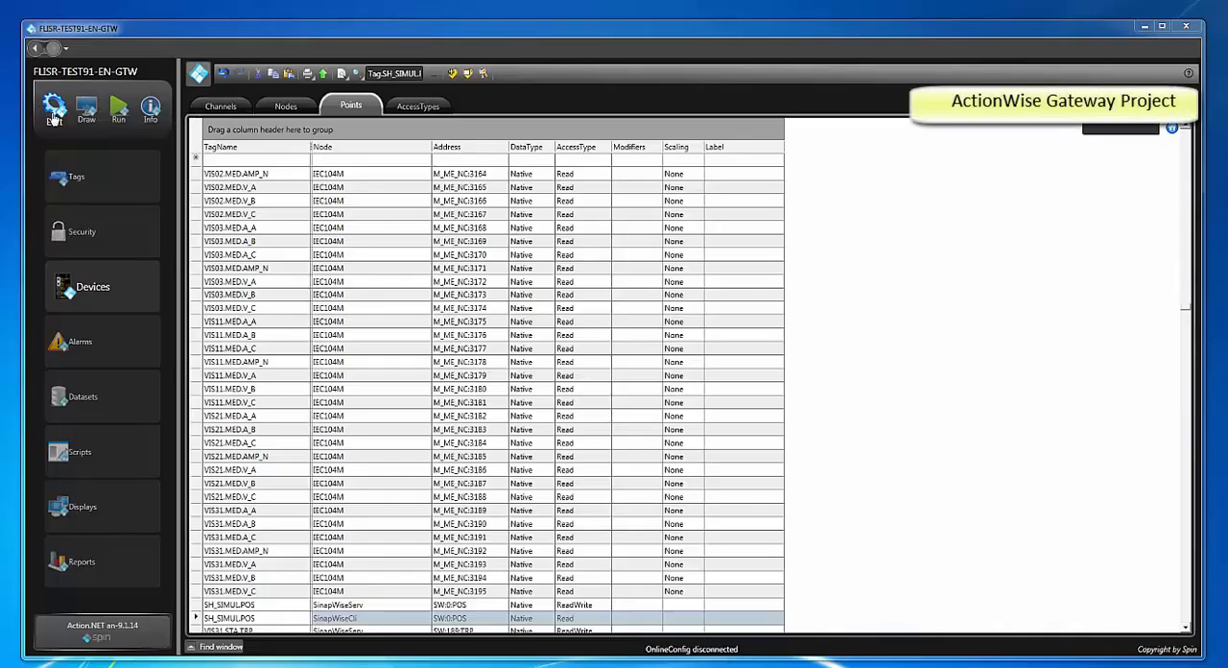
Display the device communication channels and set the initial state of the IEC8705104M channel to Reserved
{"action": "left_click", "coordinate": [94, 295]}
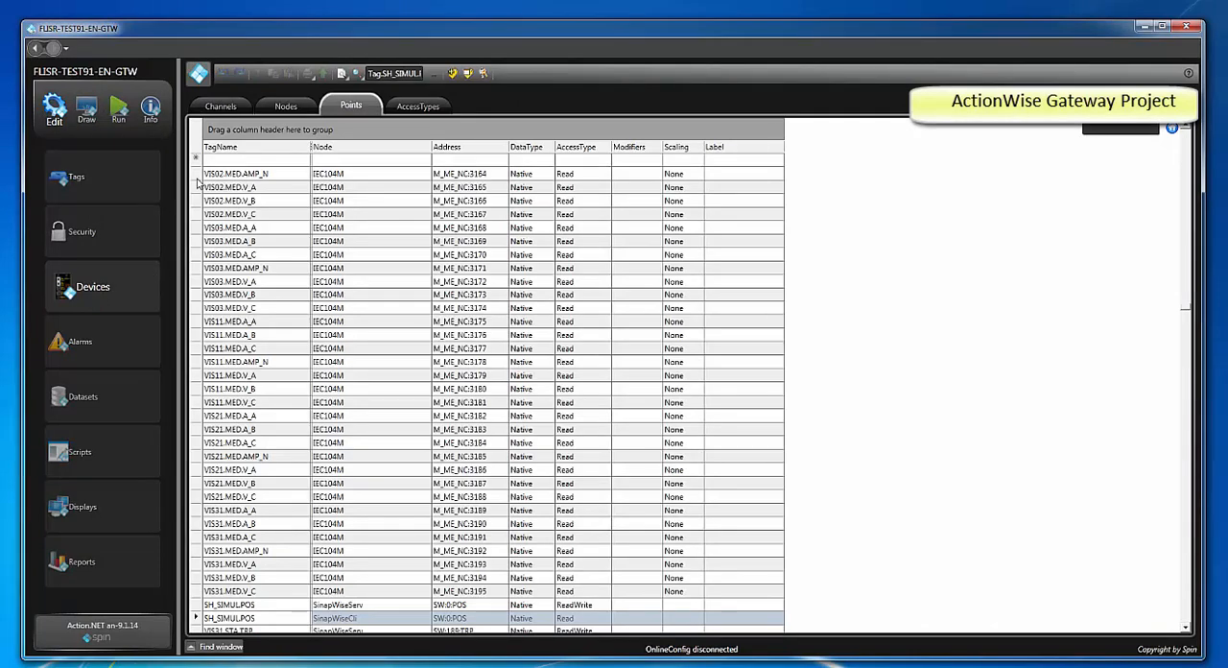
{"action": "left_click", "coordinate": [217, 107]}
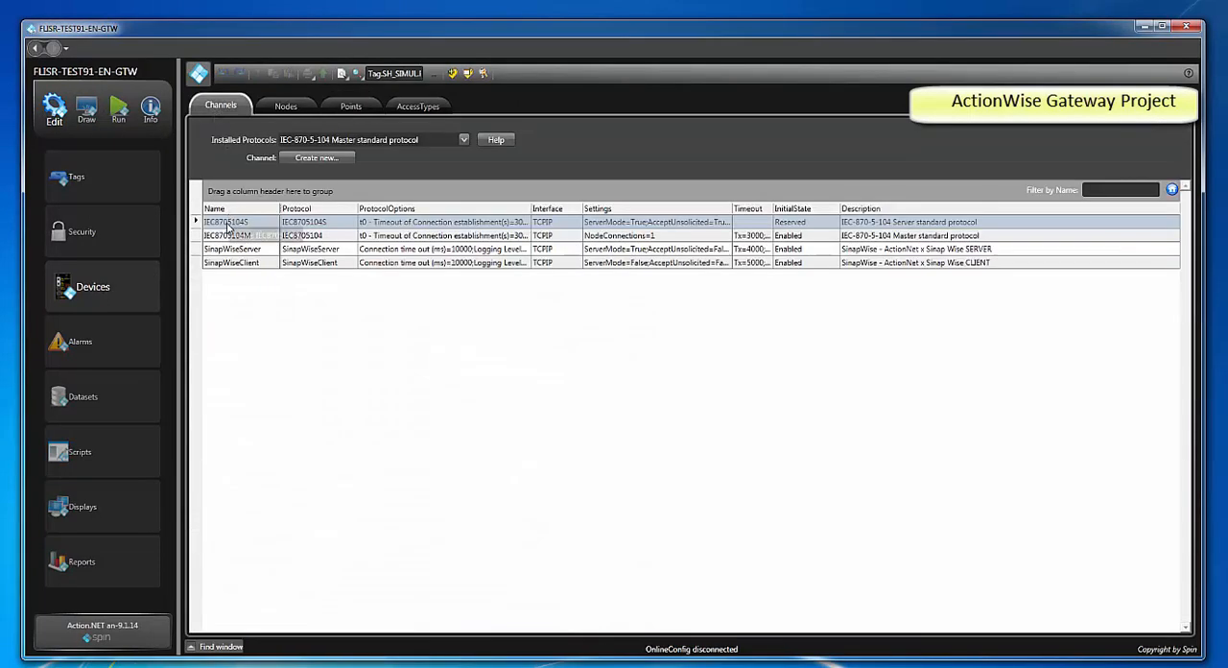
{"action": "left_click", "coordinate": [195, 236]}
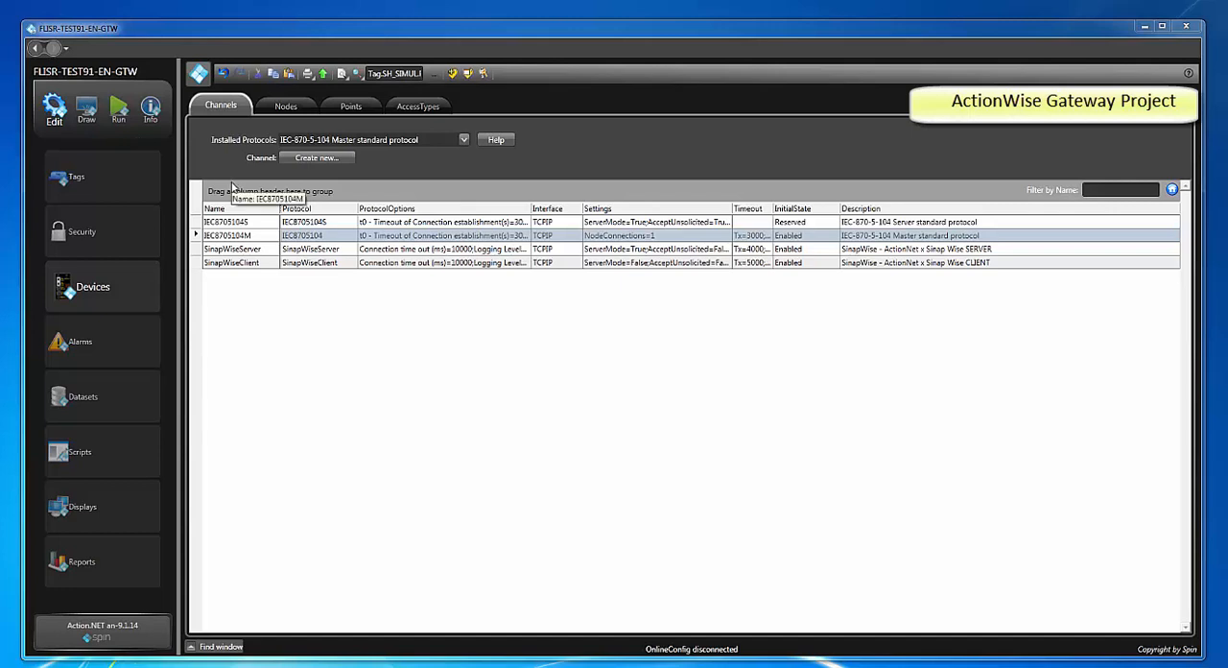
{"action": "left_click", "coordinate": [830, 238]}
{"action": "left_click", "coordinate": [831, 239]}
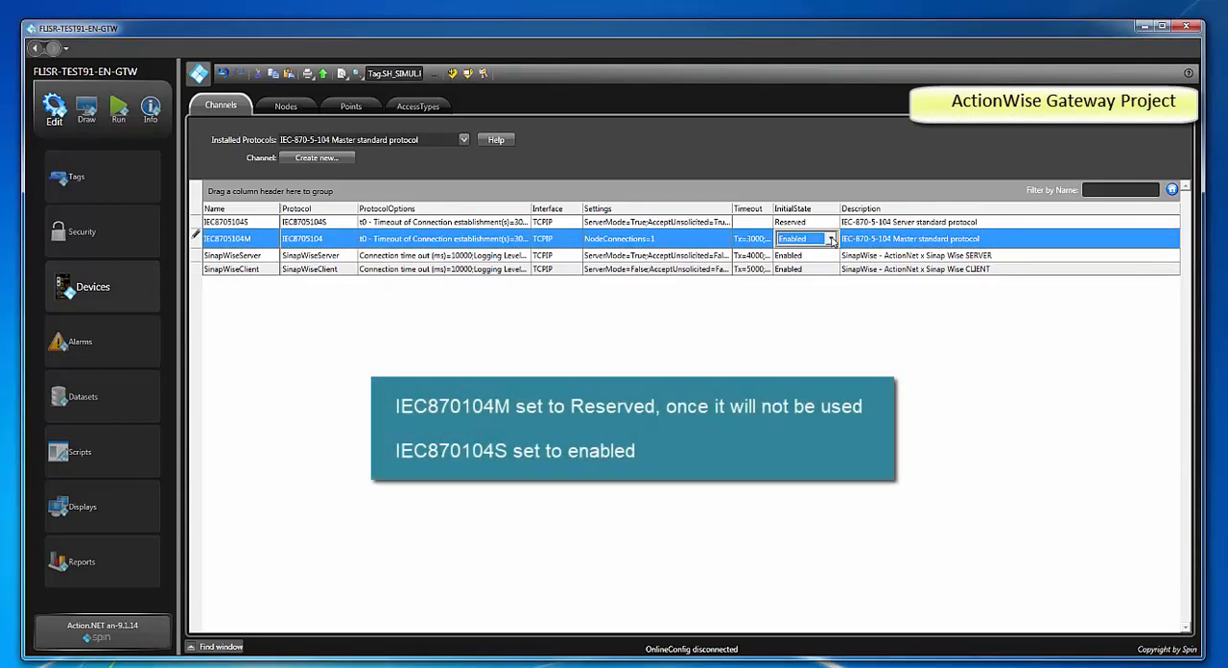
{"action": "left_click", "coordinate": [831, 239]}
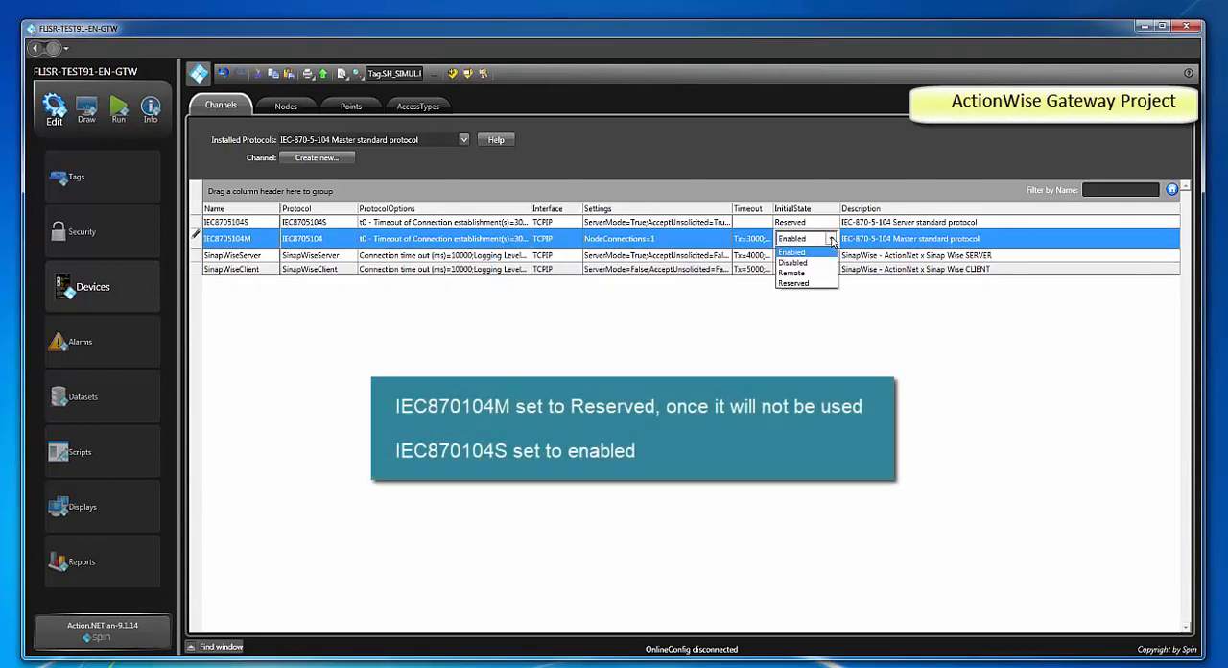
{"action": "left_click", "coordinate": [819, 284]}
Set the initial state of the IEC8705104S channel to Enabled
{"action": "left_click", "coordinate": [830, 225]}
{"action": "left_click", "coordinate": [831, 226]}
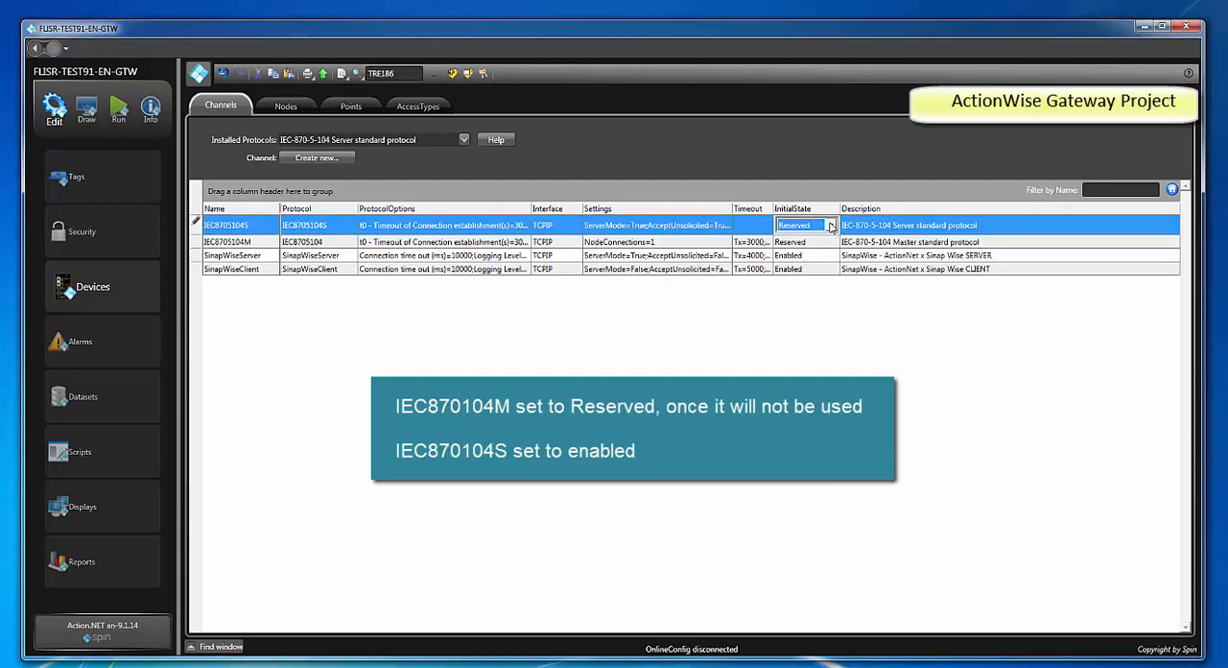
{"action": "left_click", "coordinate": [831, 225]}
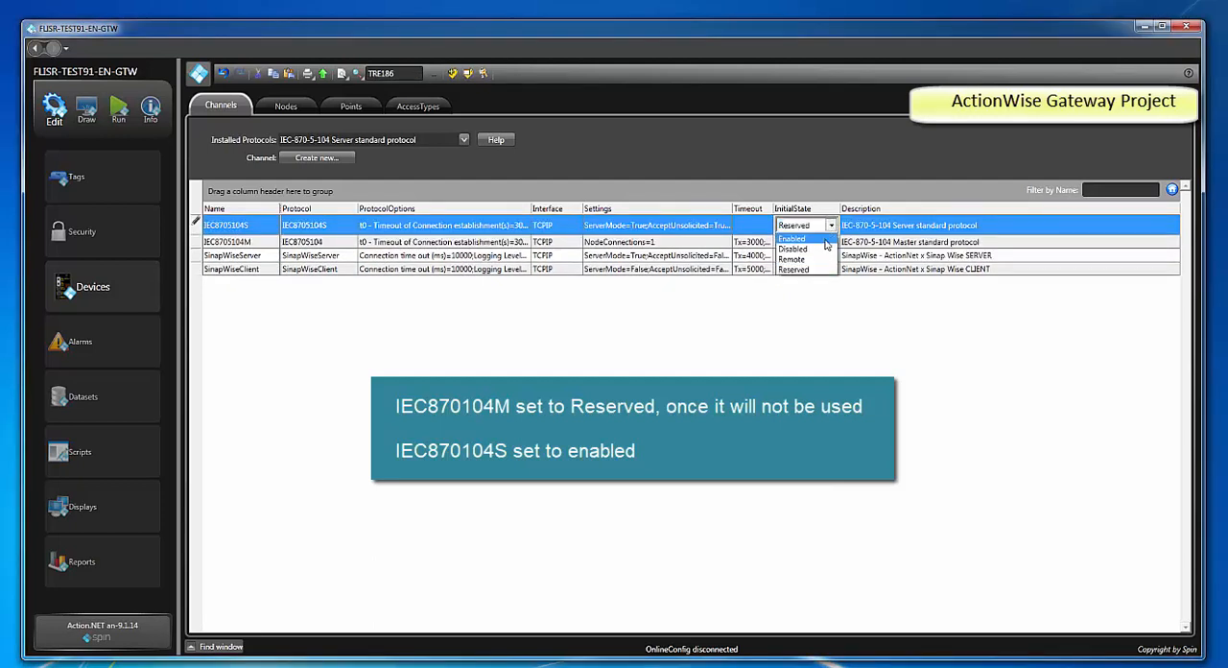
{"action": "left_click", "coordinate": [824, 239]}
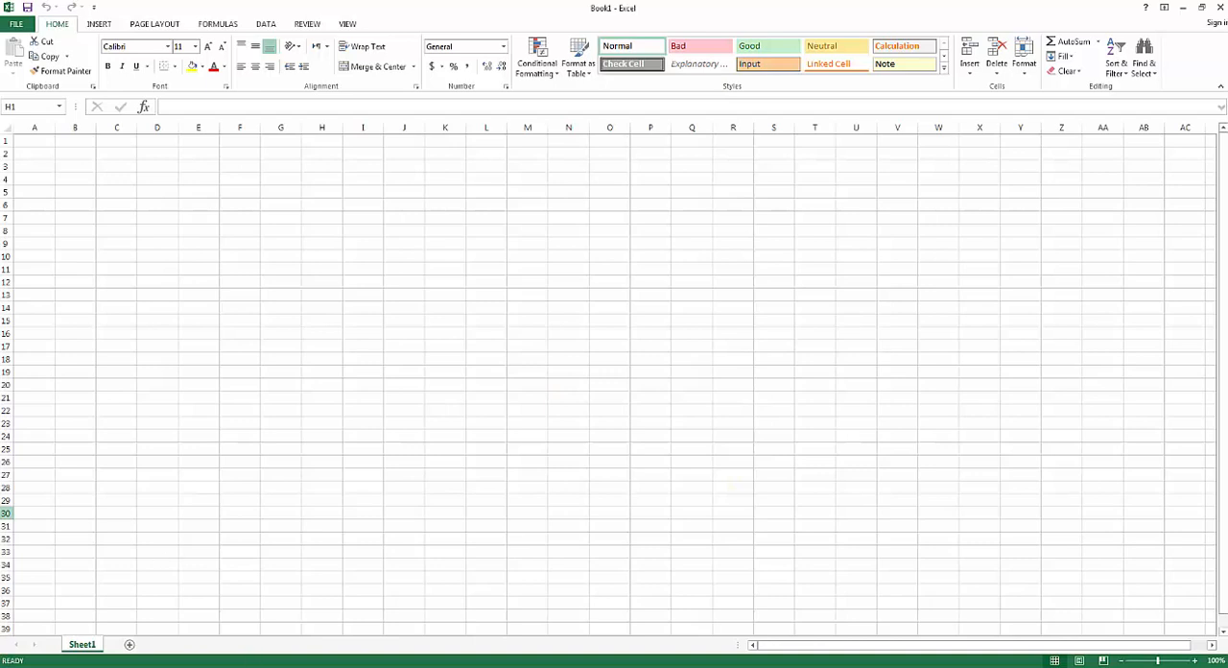
Switch to Action.NET, display the device points filtered by the IEC104M node and sort them by node
{"action": "key", "text": "alt+Tab"}
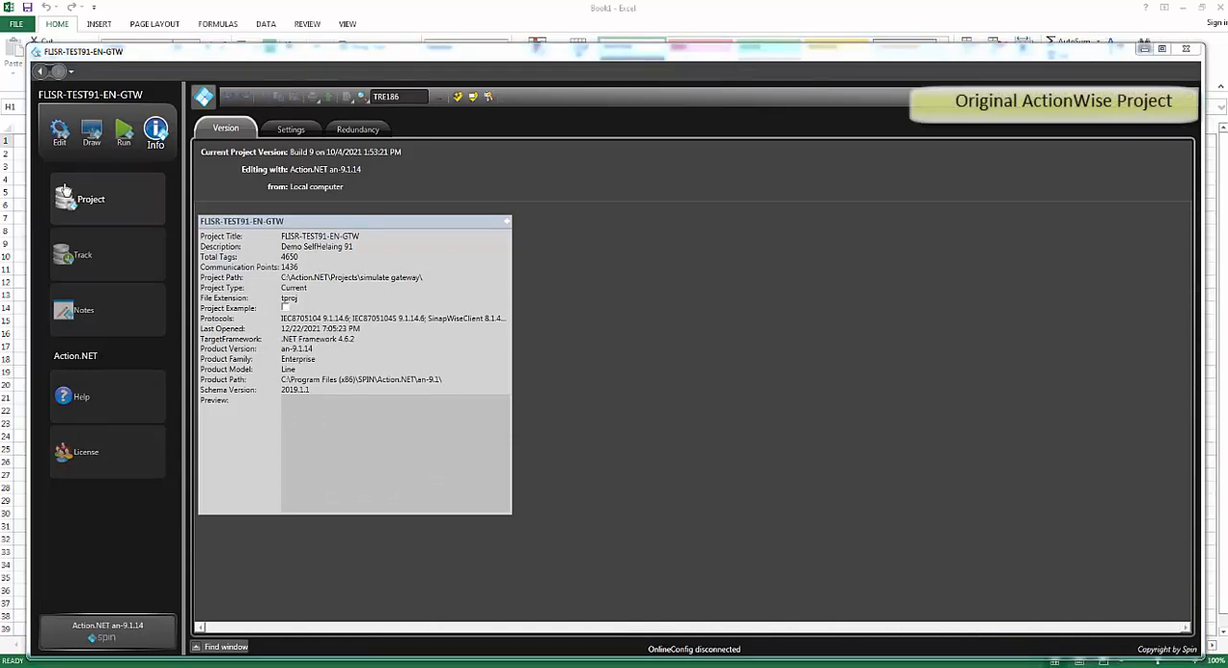
{"action": "left_click", "coordinate": [58, 134]}
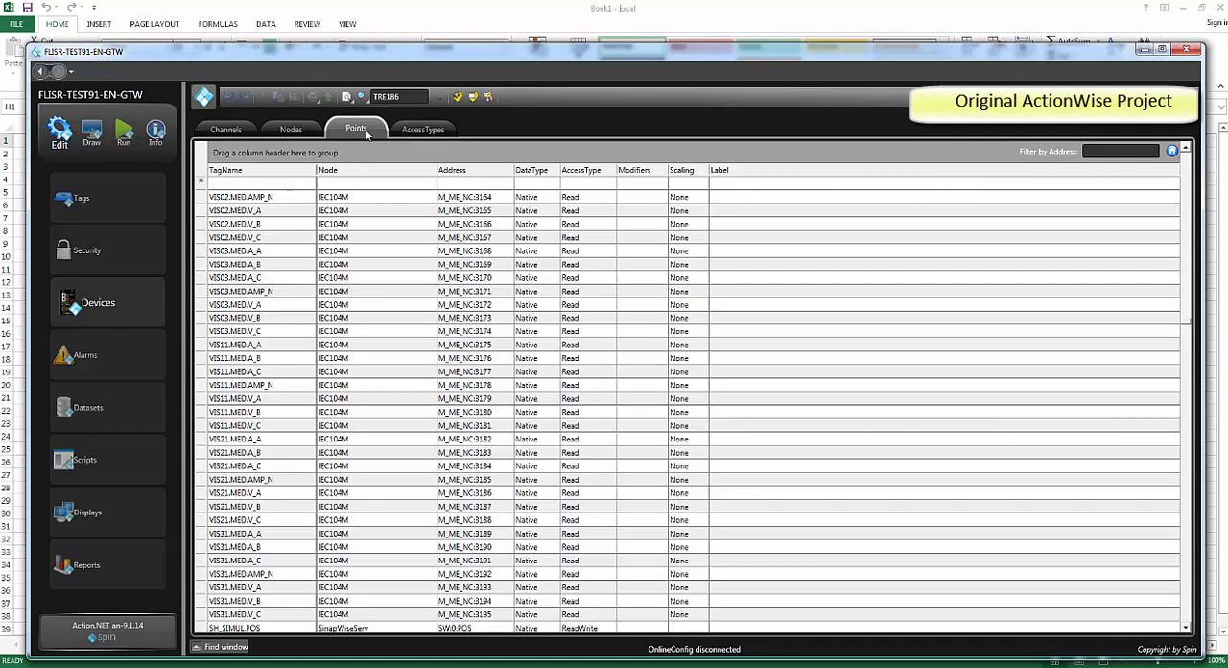
{"action": "left_click", "coordinate": [432, 171]}
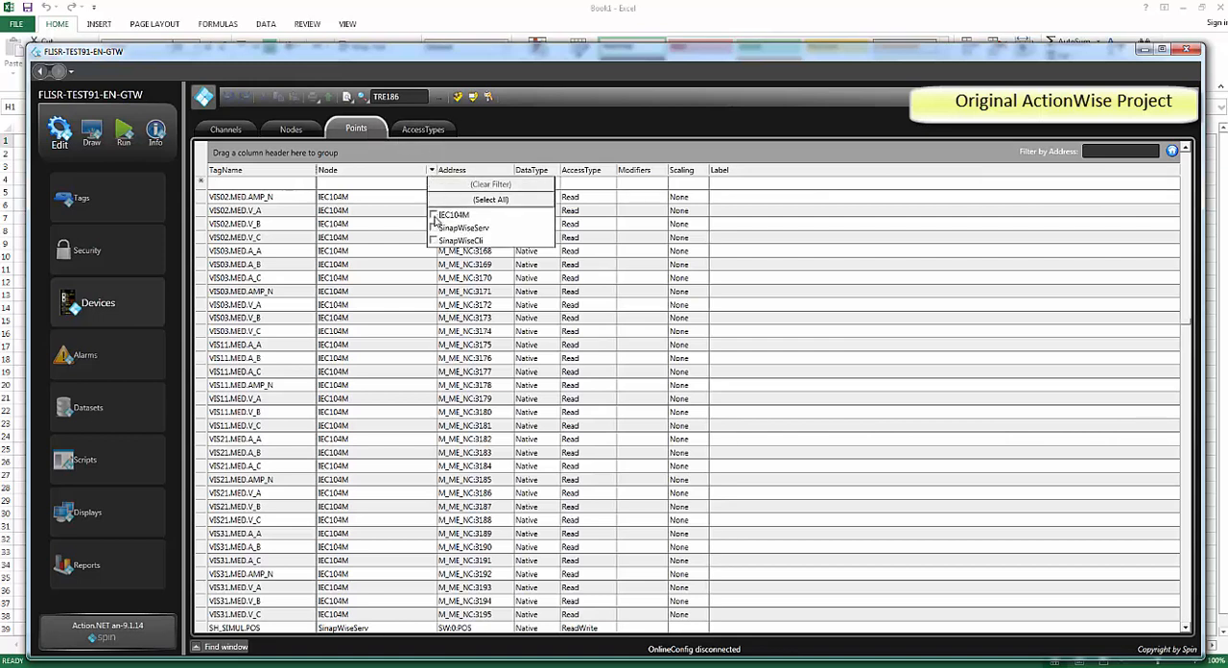
{"action": "left_click", "coordinate": [434, 215]}
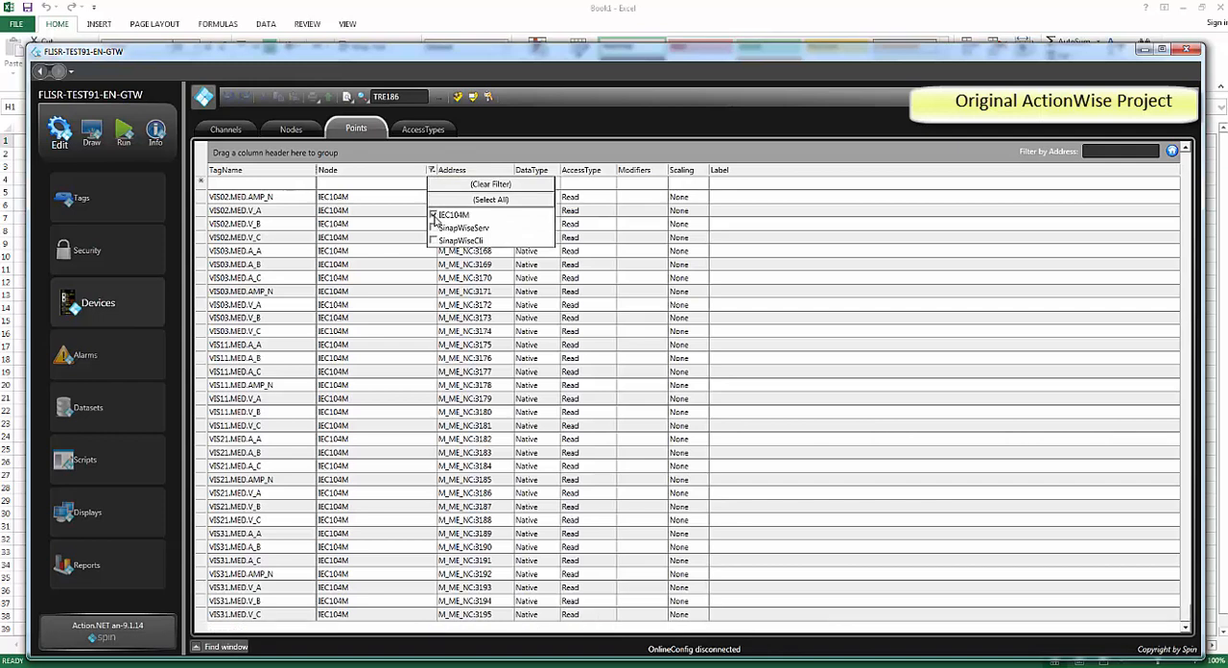
{"action": "left_click", "coordinate": [403, 170]}
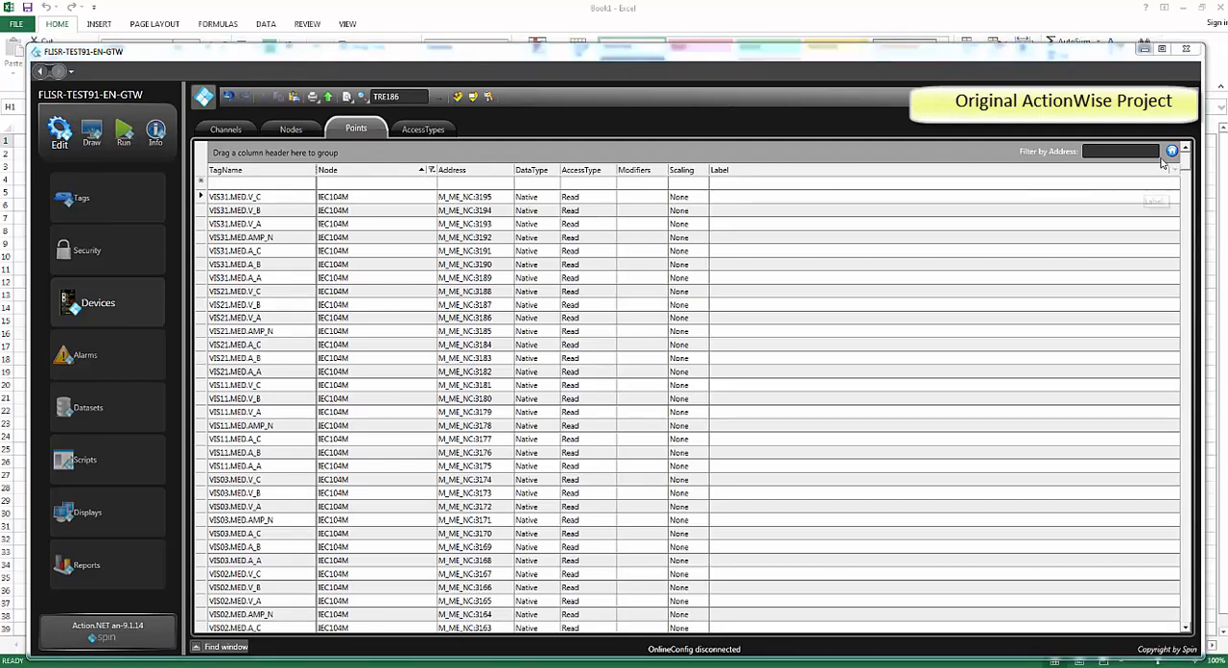
Copy all the filtered IEC104M point rows and paste them into the blank Excel sheet starting at cell A1
{"action": "scroll", "coordinate": [1186, 213], "scroll_direction": "down", "scroll_amount": 1}
{"action": "left_click_drag", "start_coordinate": [1186, 213], "coordinate": [1161, 185]}
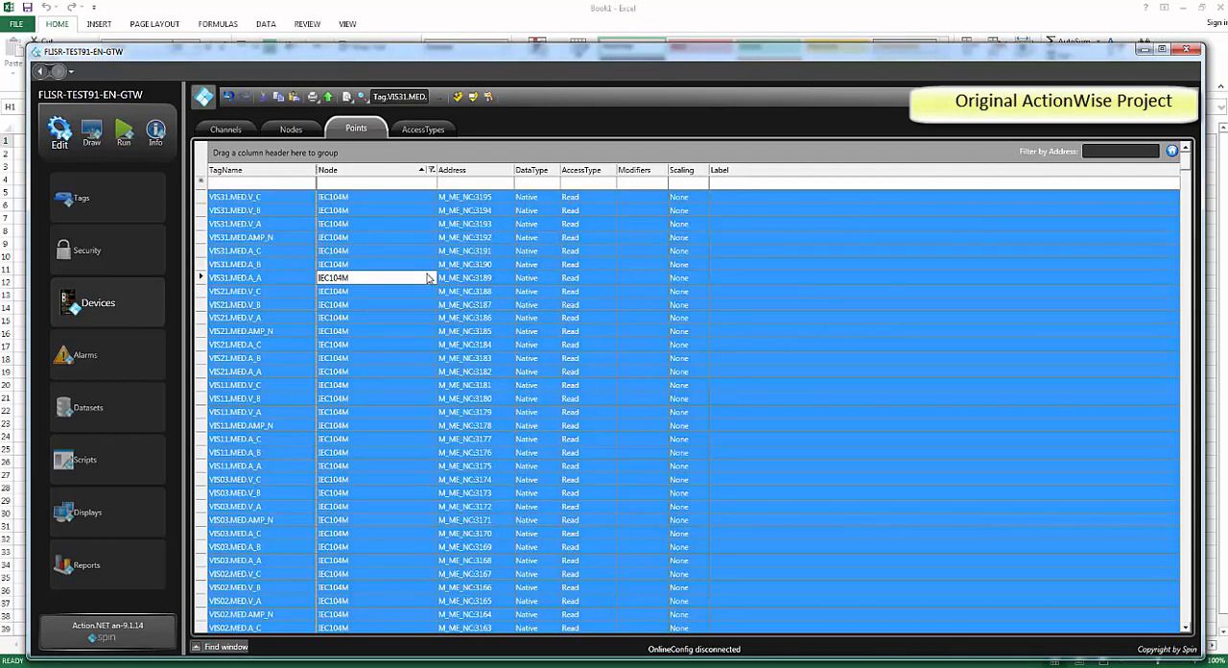
{"action": "right_click", "coordinate": [429, 278]}
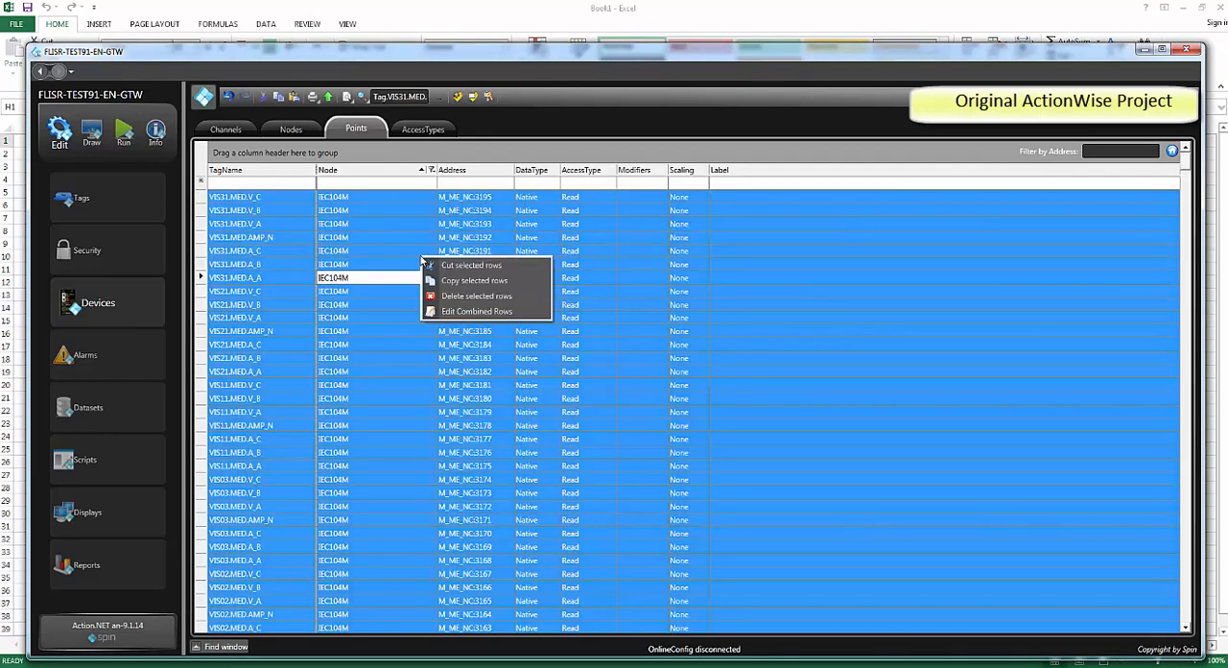
{"action": "left_click", "coordinate": [451, 280]}
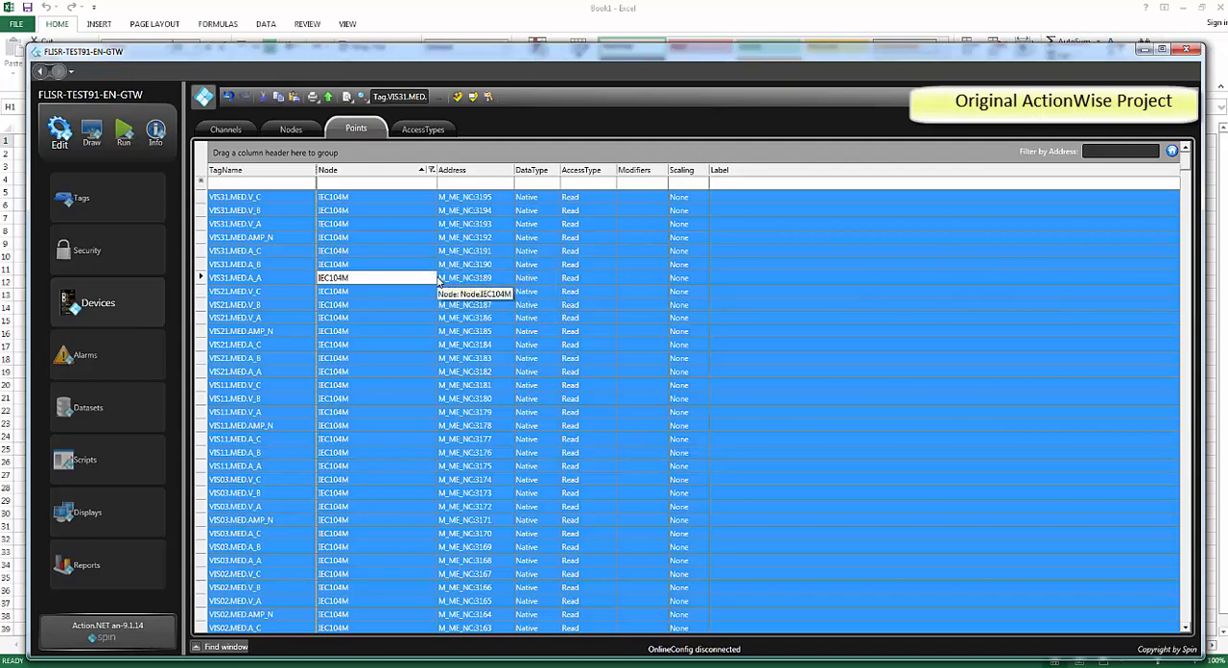
{"action": "left_click", "coordinate": [1145, 51]}
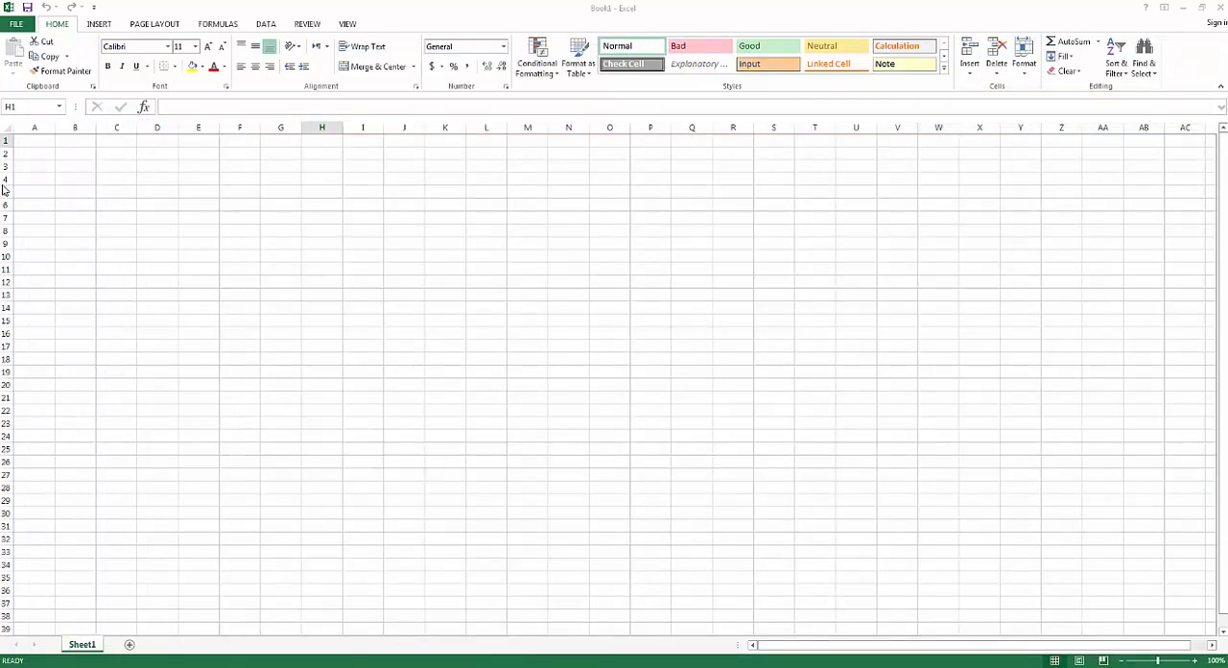
{"action": "left_click", "coordinate": [40, 141]}
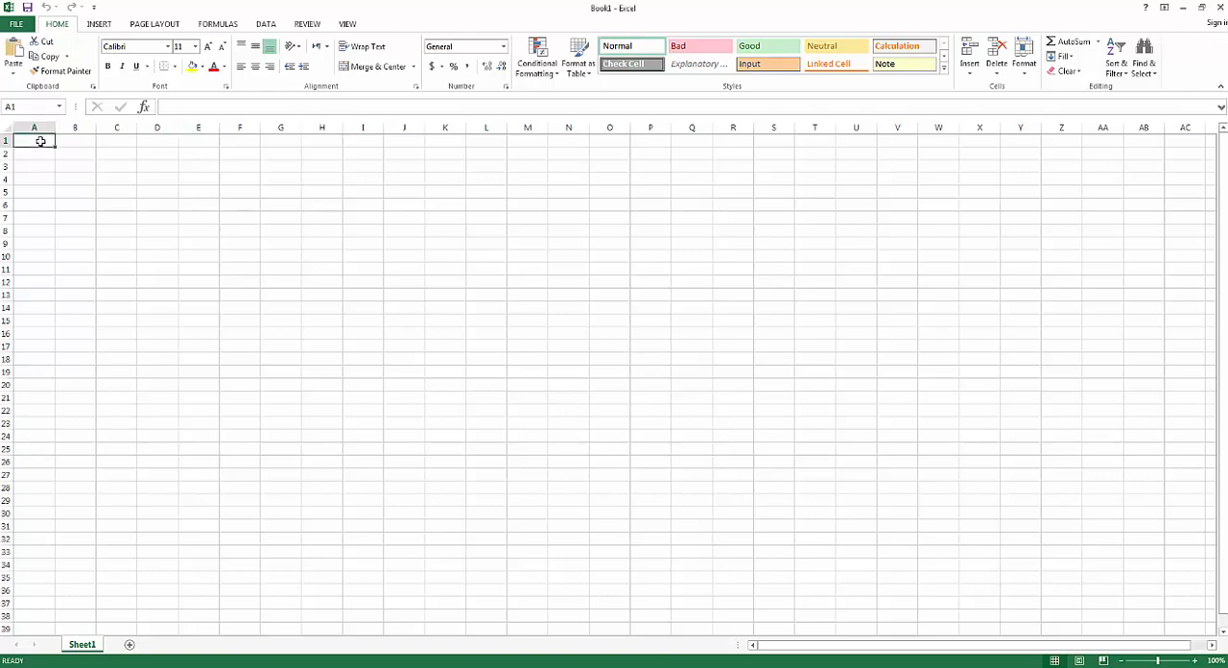
{"action": "key", "text": "ctrl+v"}
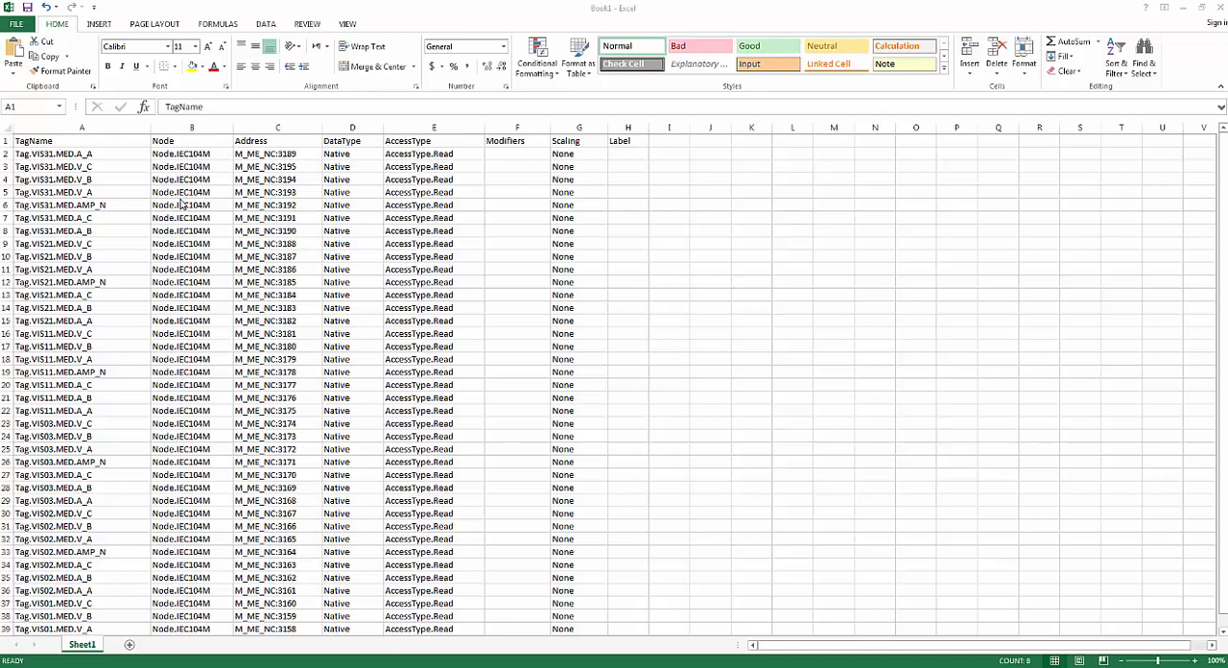
Replace every IEC104M with IEC104S in the Node column of the sheet
{"action": "left_click", "coordinate": [191, 126]}
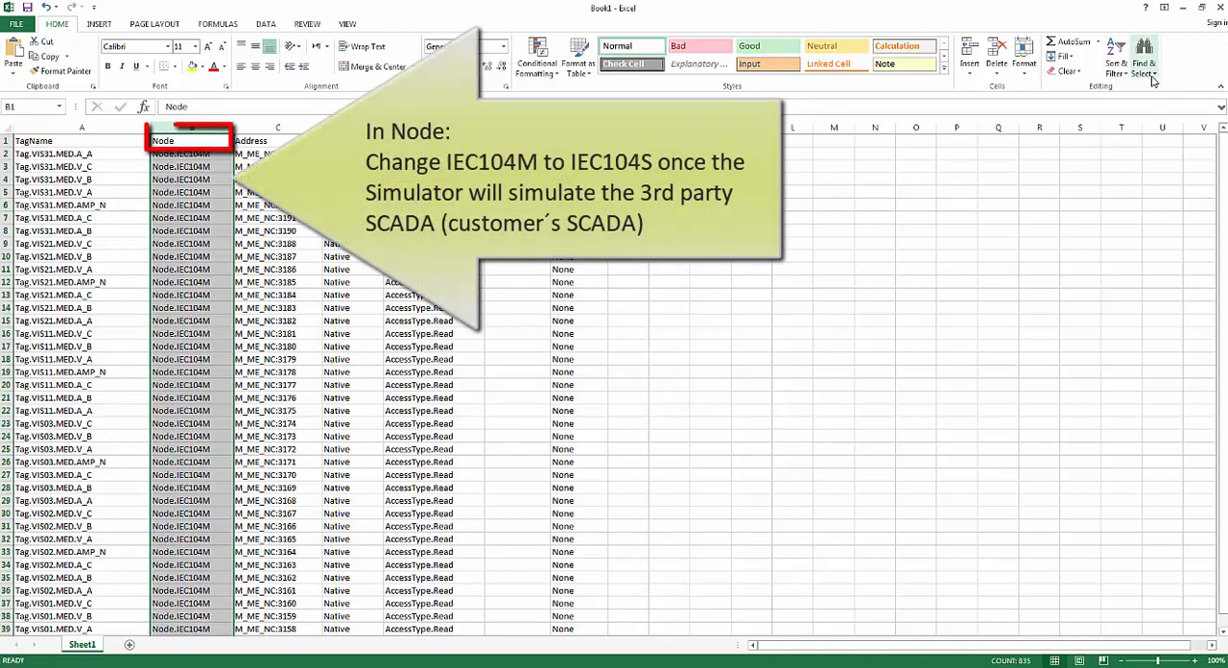
{"action": "left_click", "coordinate": [1153, 82]}
{"action": "left_click", "coordinate": [1153, 107]}
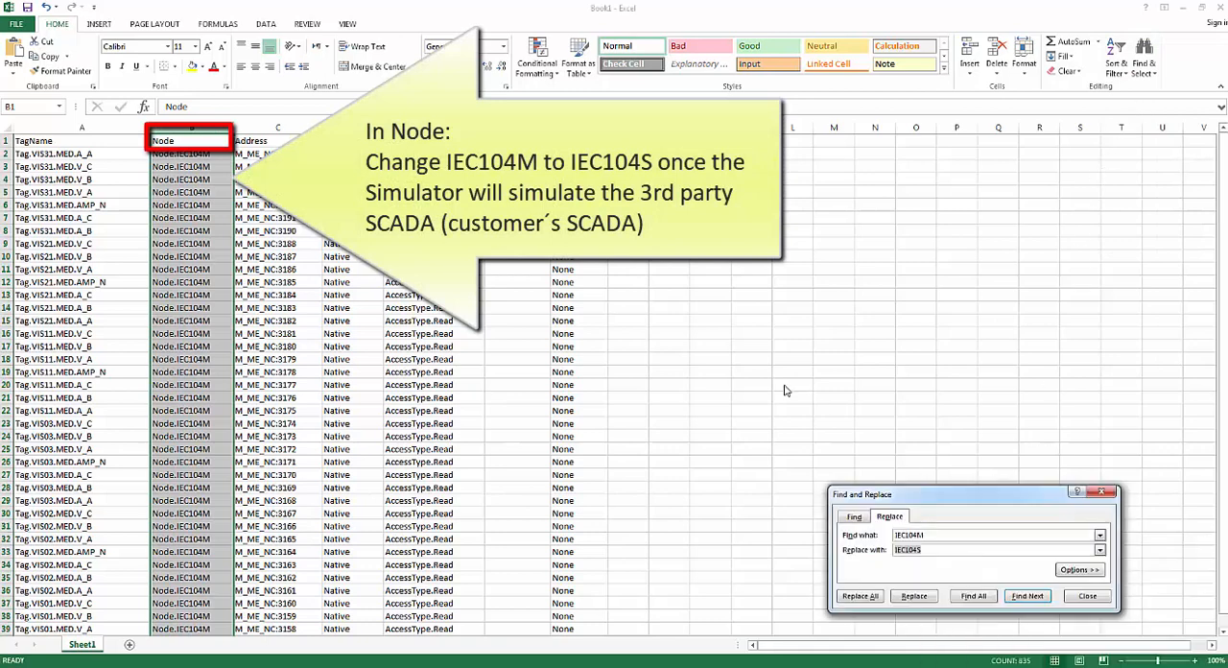
{"action": "left_click_drag", "start_coordinate": [893, 494], "coordinate": [651, 240]}
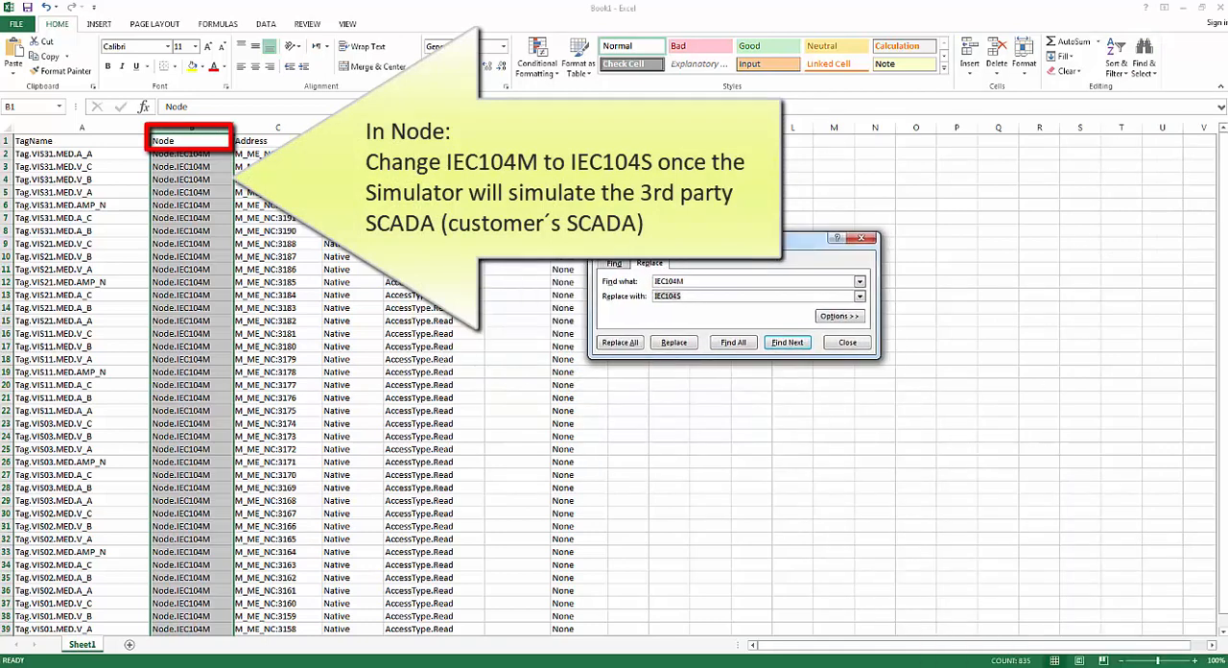
{"action": "left_click", "coordinate": [693, 282]}
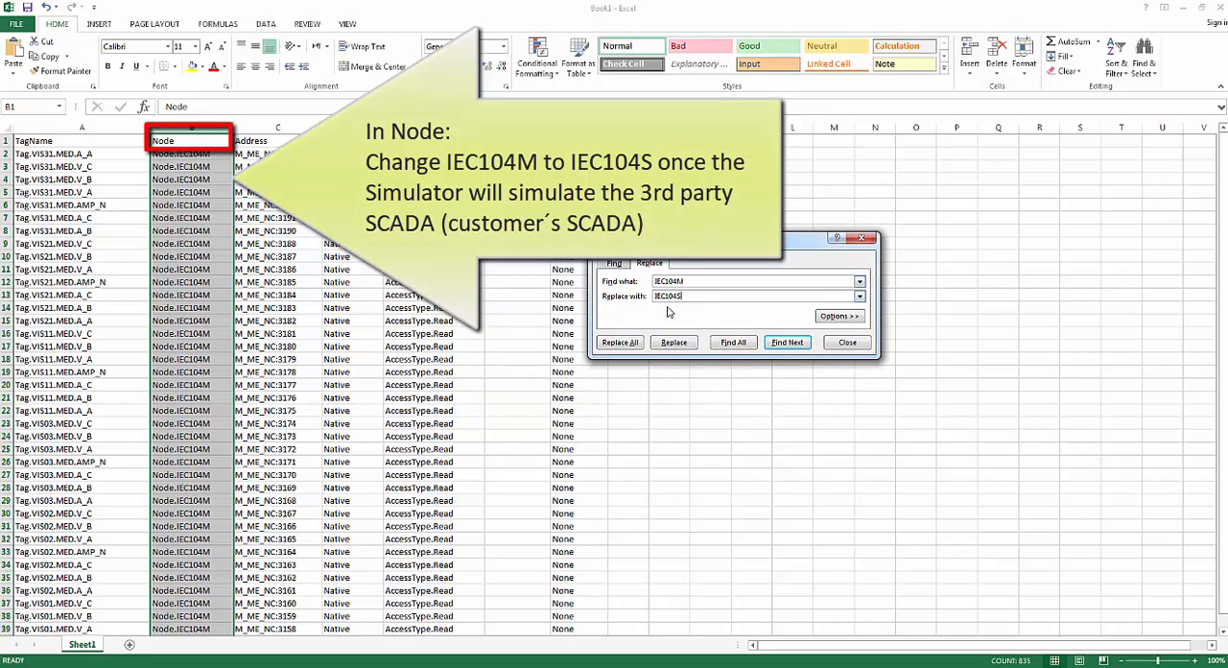
{"action": "left_click", "coordinate": [620, 343]}
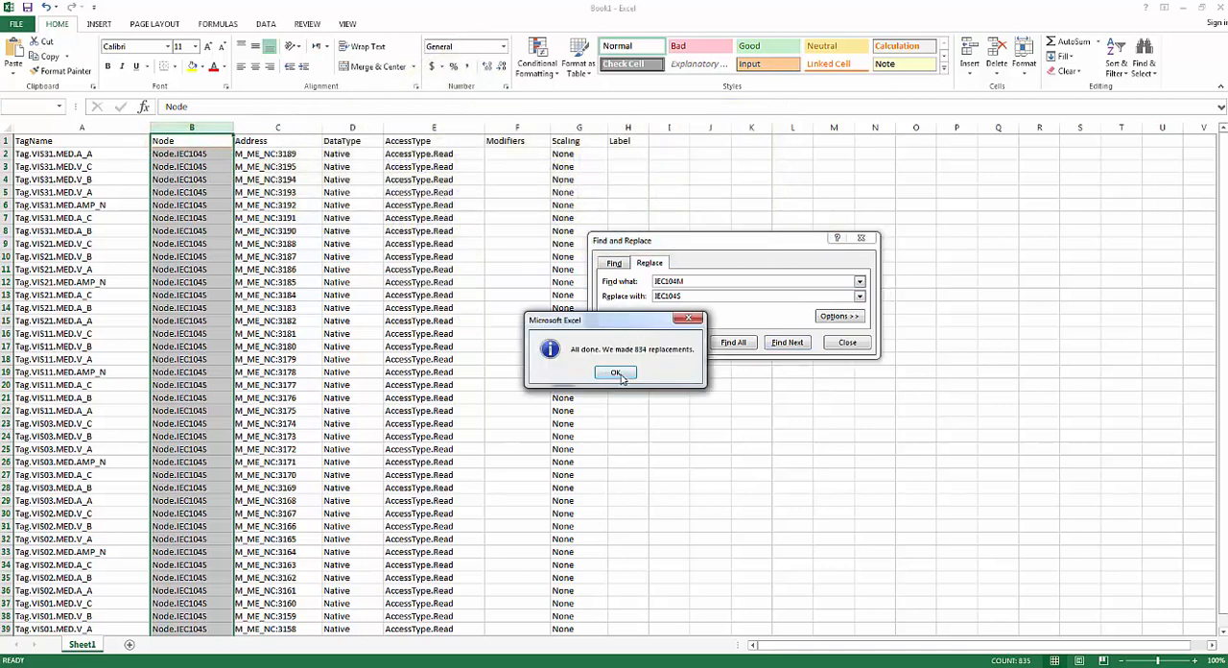
{"action": "left_click", "coordinate": [616, 373]}
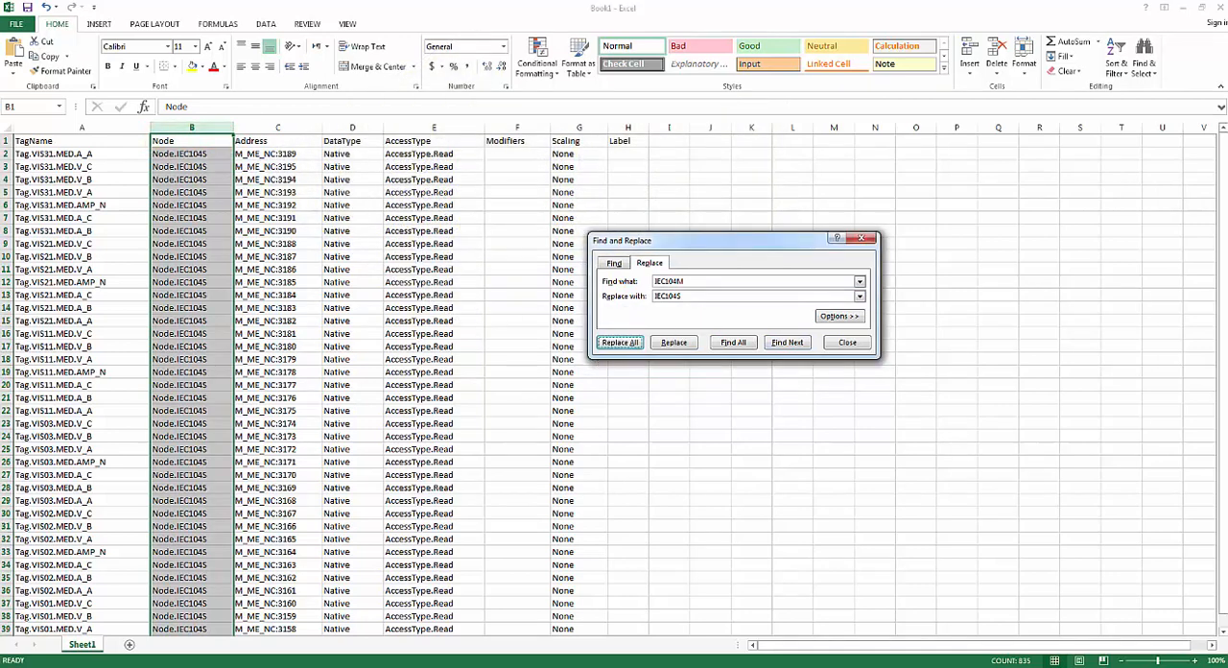
{"action": "key", "text": "alt+Tab"}
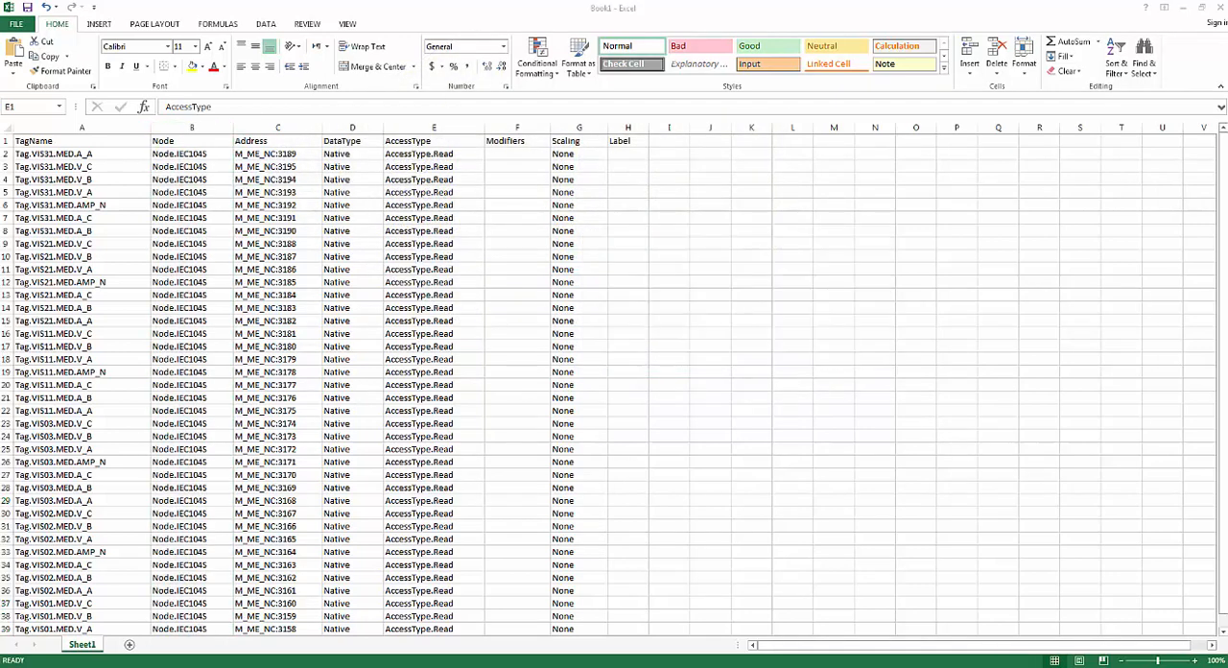
Replace every AccessType.Write with AccessType.ReadWrite104 in the AccessType column
{"action": "left_click", "coordinate": [450, 136]}
{"action": "left_click", "coordinate": [450, 128]}
{"action": "left_click", "coordinate": [1144, 58]}
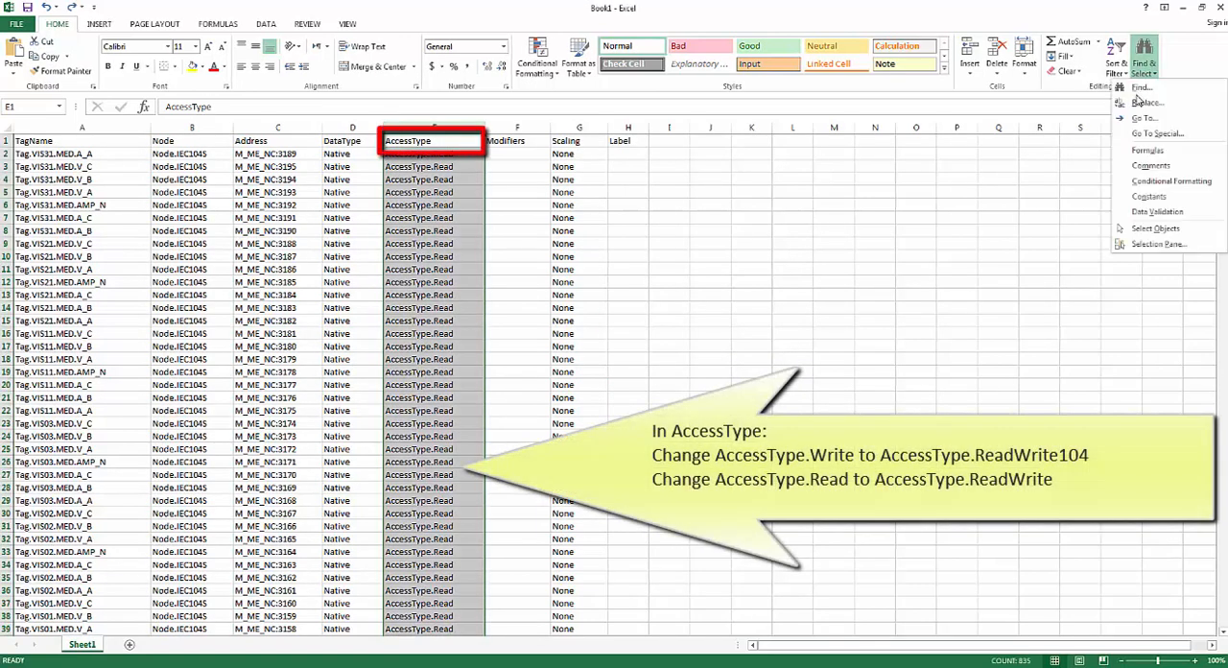
{"action": "left_click", "coordinate": [1146, 103]}
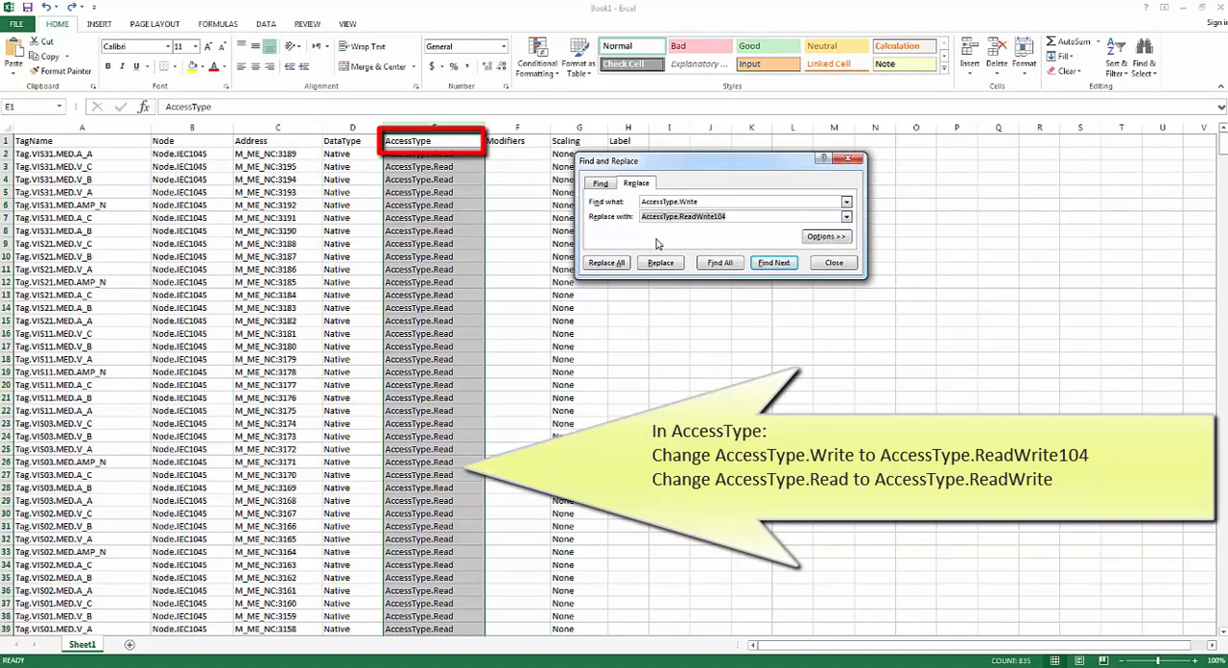
{"action": "left_click", "coordinate": [607, 263]}
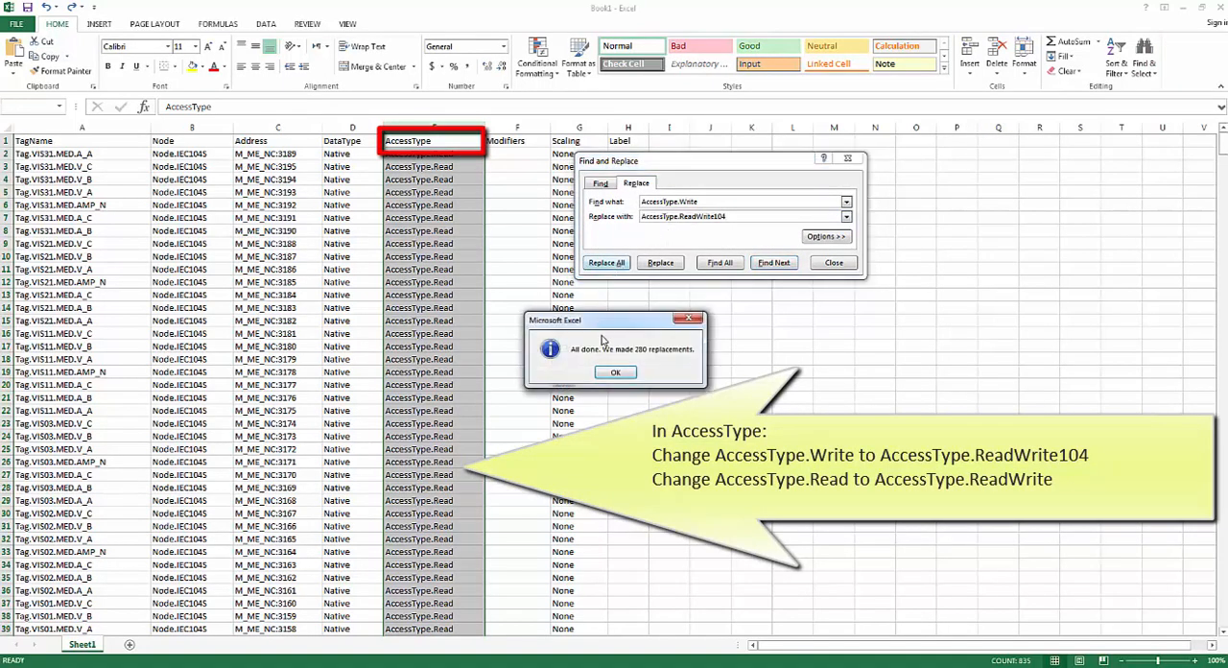
{"action": "left_click", "coordinate": [615, 373]}
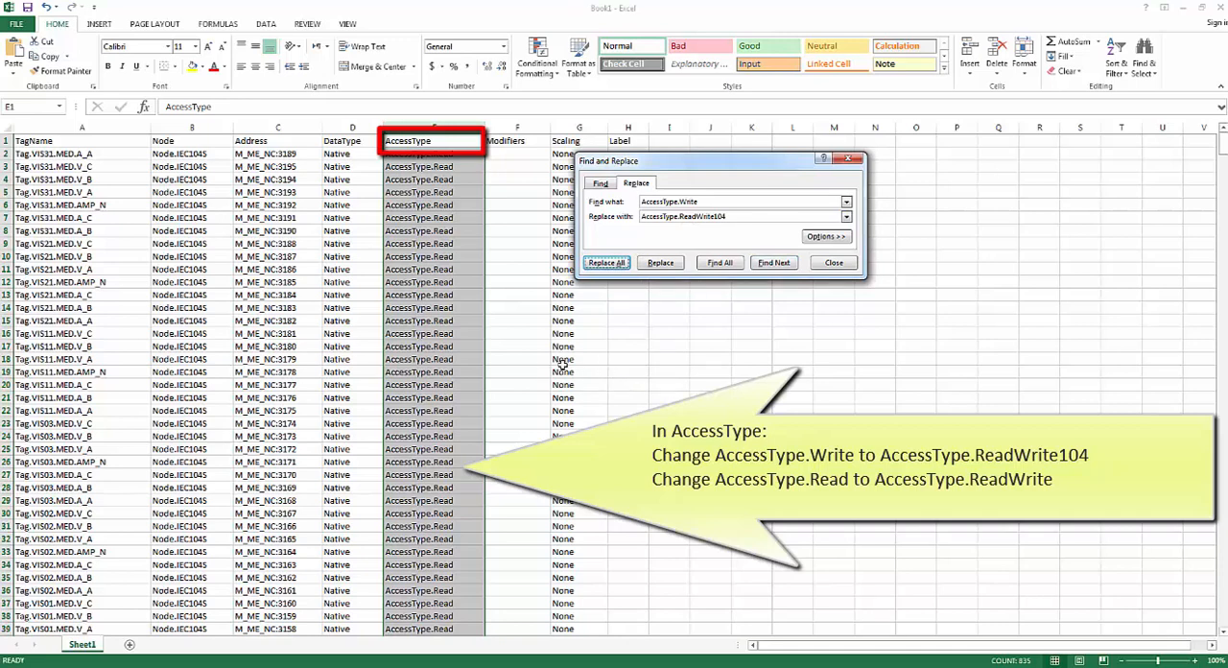
Replace every AccessType.Read with AccessType.ReadWrite in the AccessType column and close Find and Replace
{"action": "left_click", "coordinate": [676, 361]}
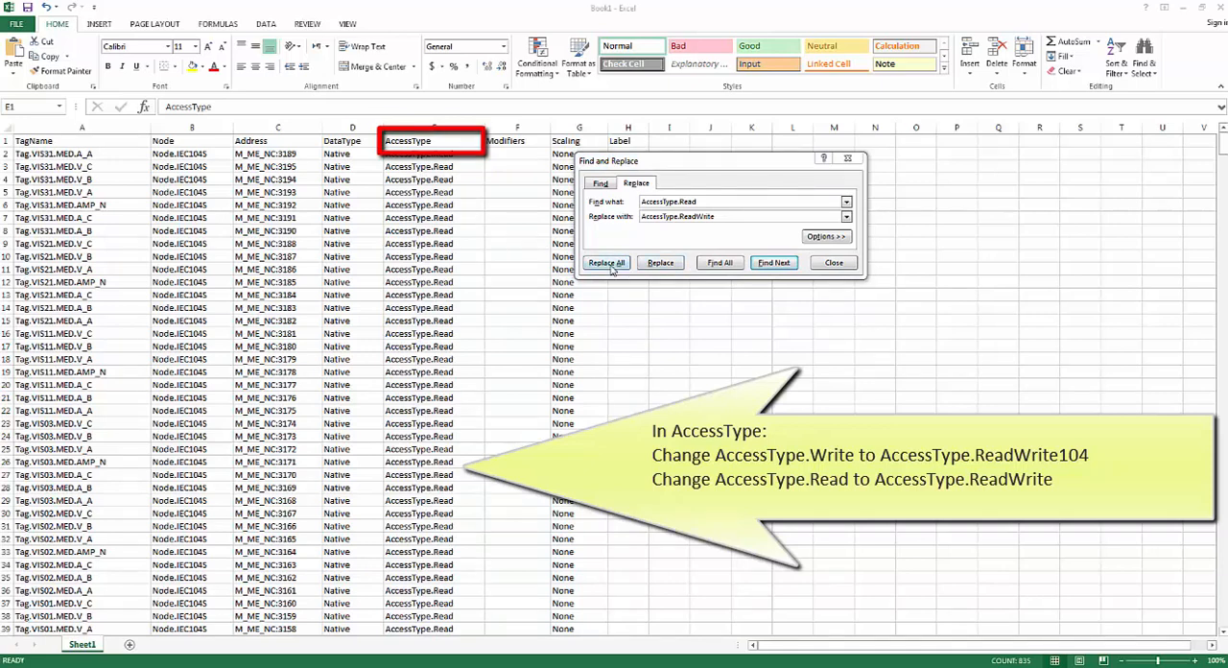
{"action": "left_click", "coordinate": [438, 127]}
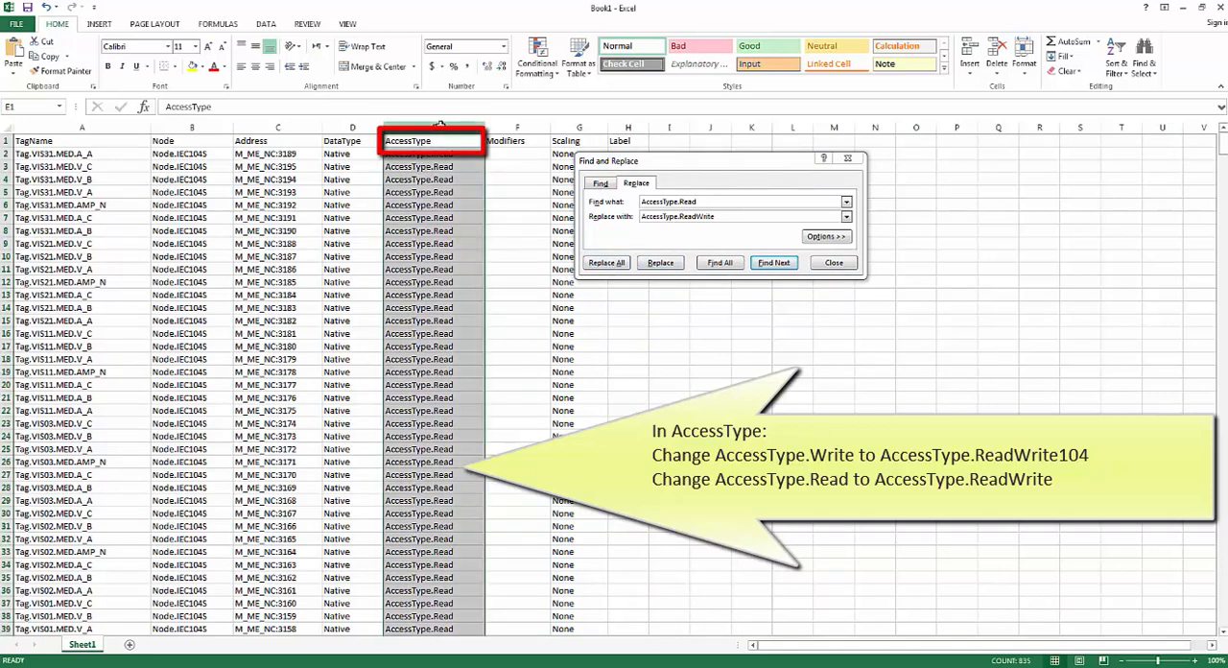
{"action": "left_click", "coordinate": [603, 262]}
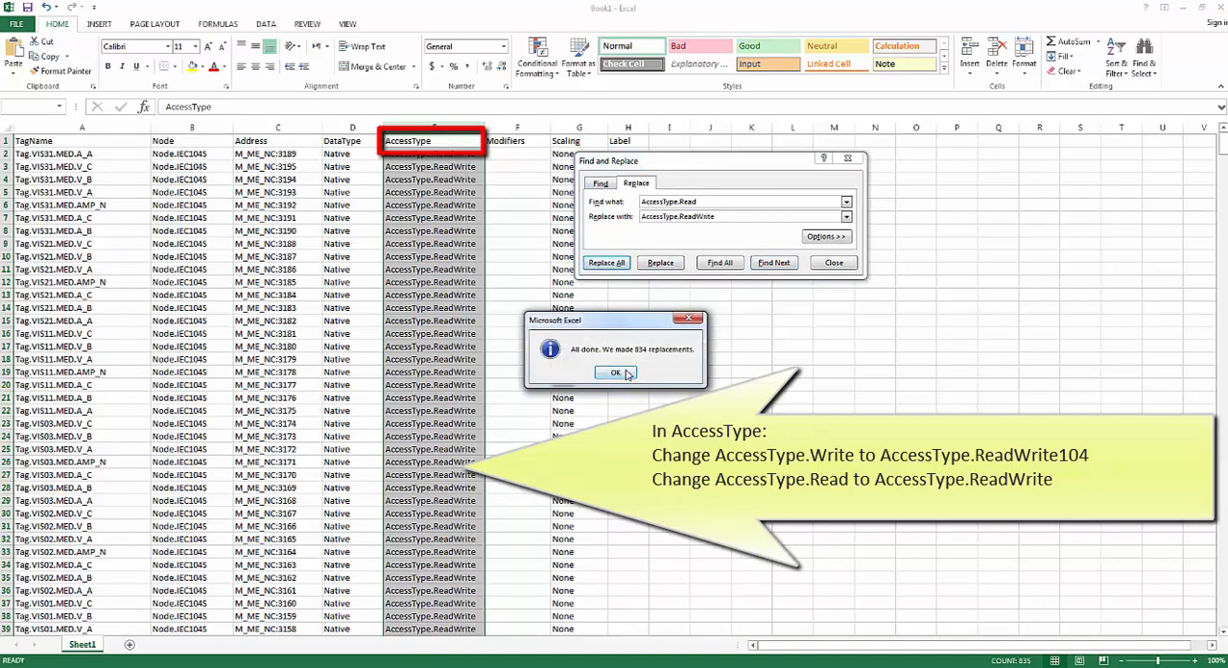
{"action": "left_click", "coordinate": [615, 373]}
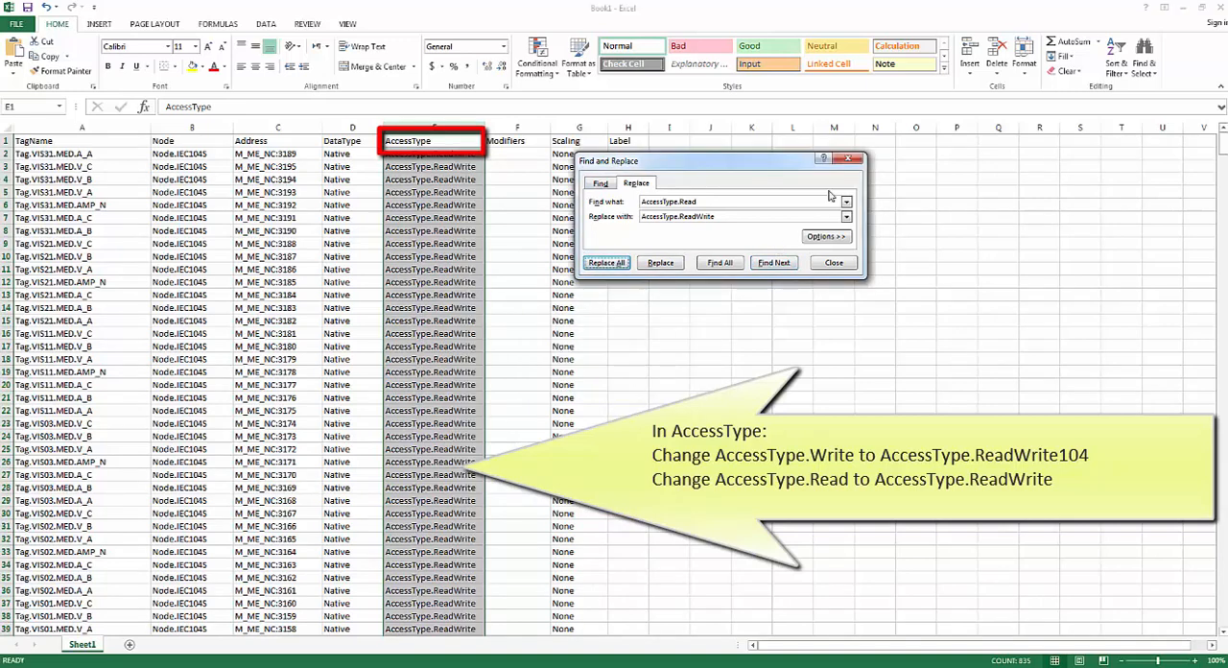
{"action": "left_click", "coordinate": [842, 160]}
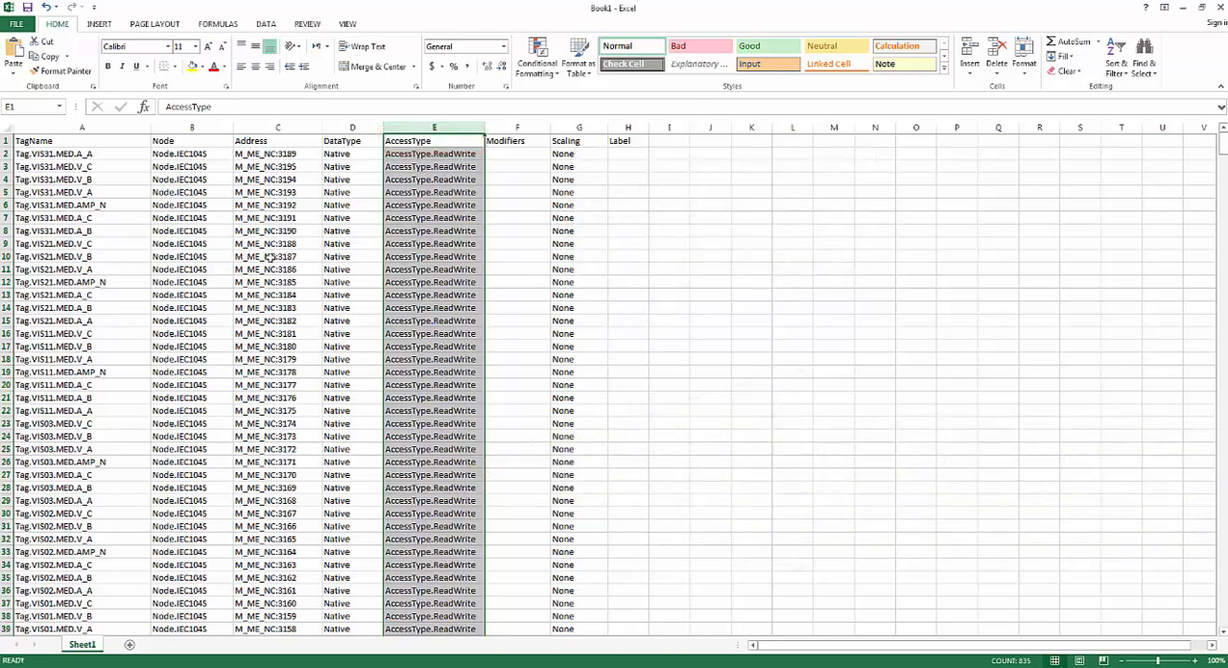
{"action": "left_click", "coordinate": [521, 241]}
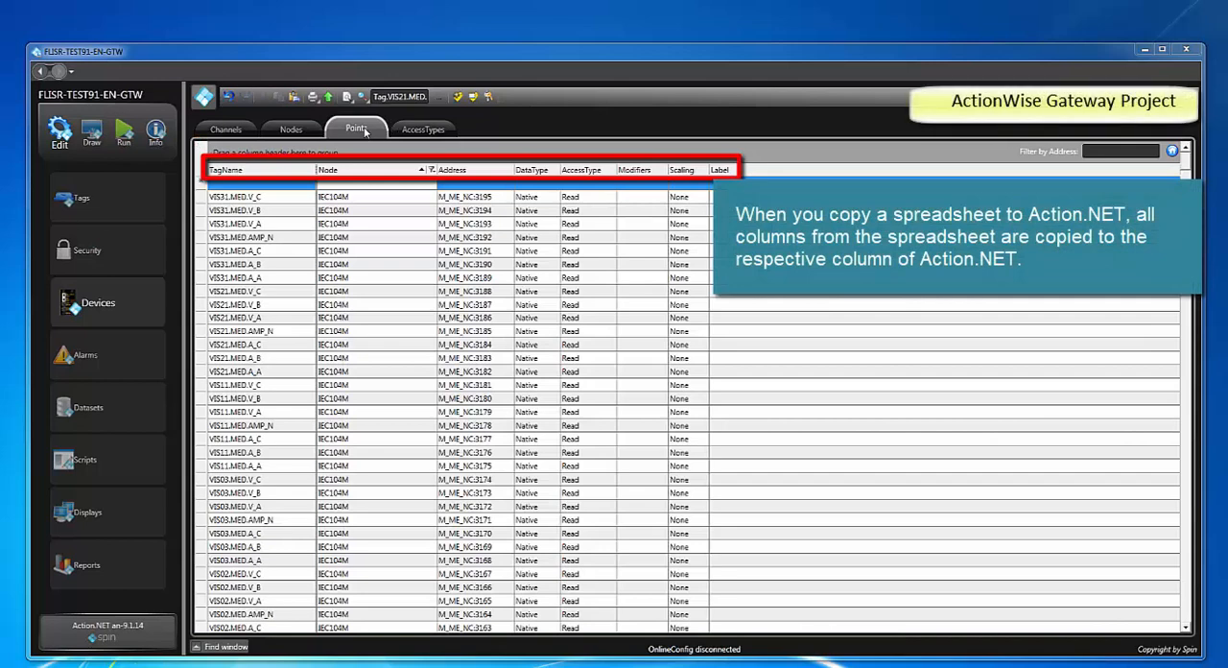
Insert the converted IEC104S point rows copied from the spreadsheet into the Points table of the FLISR-TEST91-EN-GTW project
{"action": "right_click", "coordinate": [309, 183]}
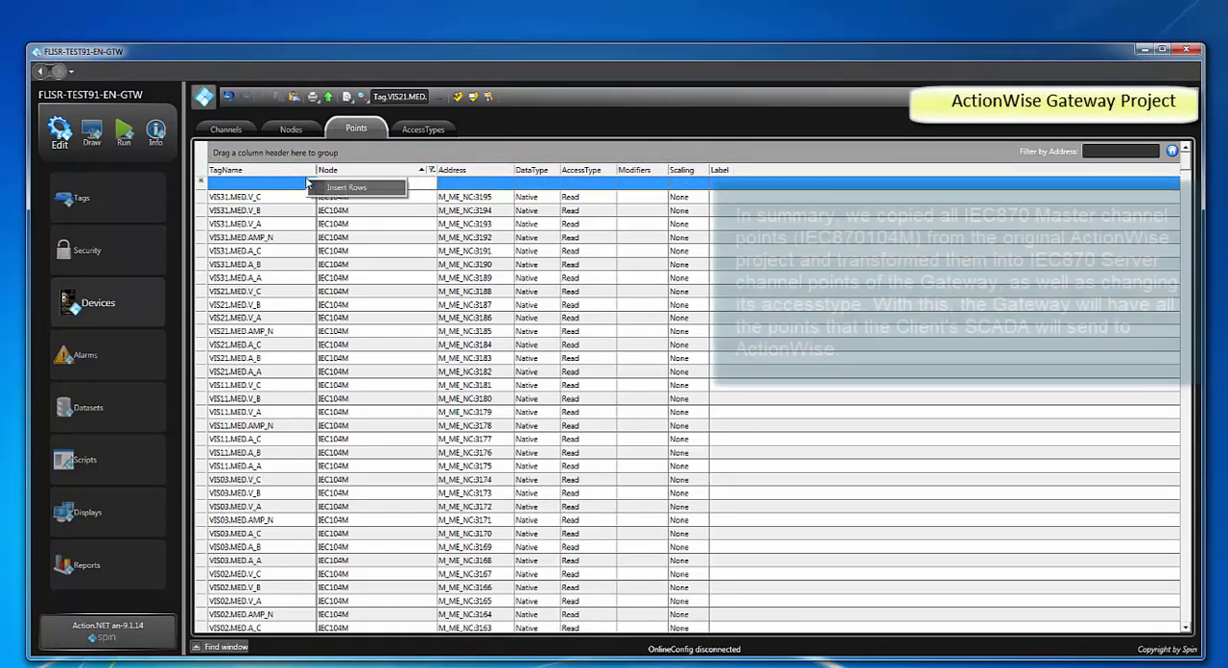
{"action": "left_click", "coordinate": [347, 189]}
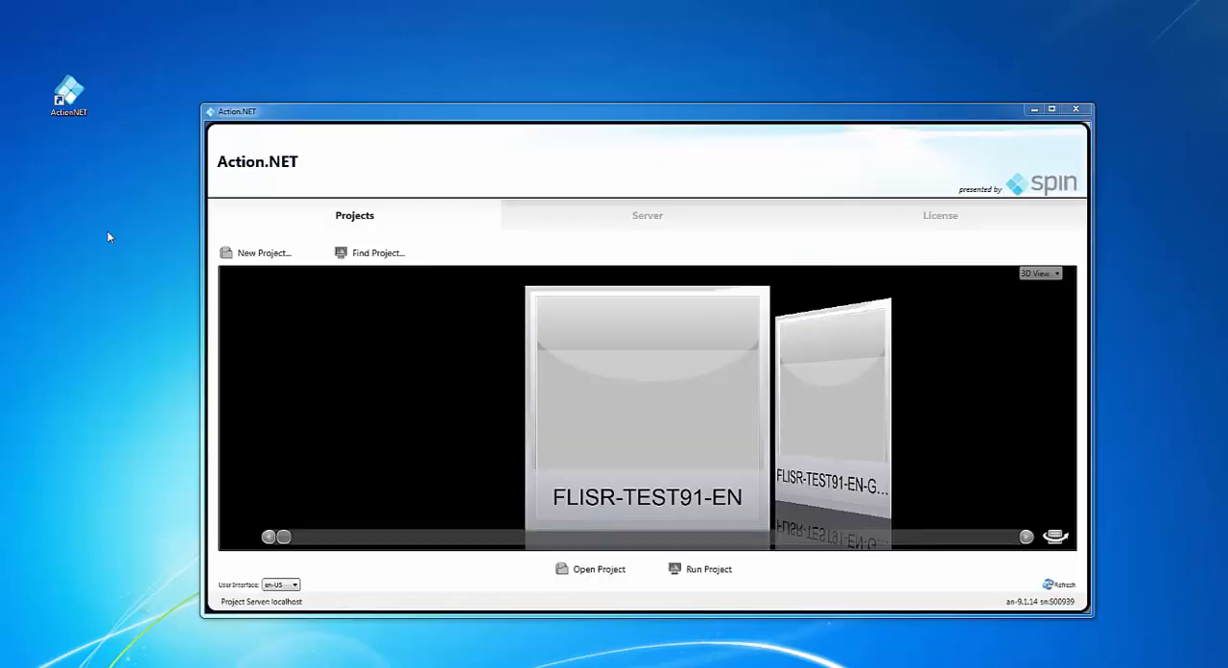
Open the original FLISR-TEST91-EN project and open the PrimaryStation settings of its IEC104M node for editing
{"action": "left_click", "coordinate": [600, 570]}
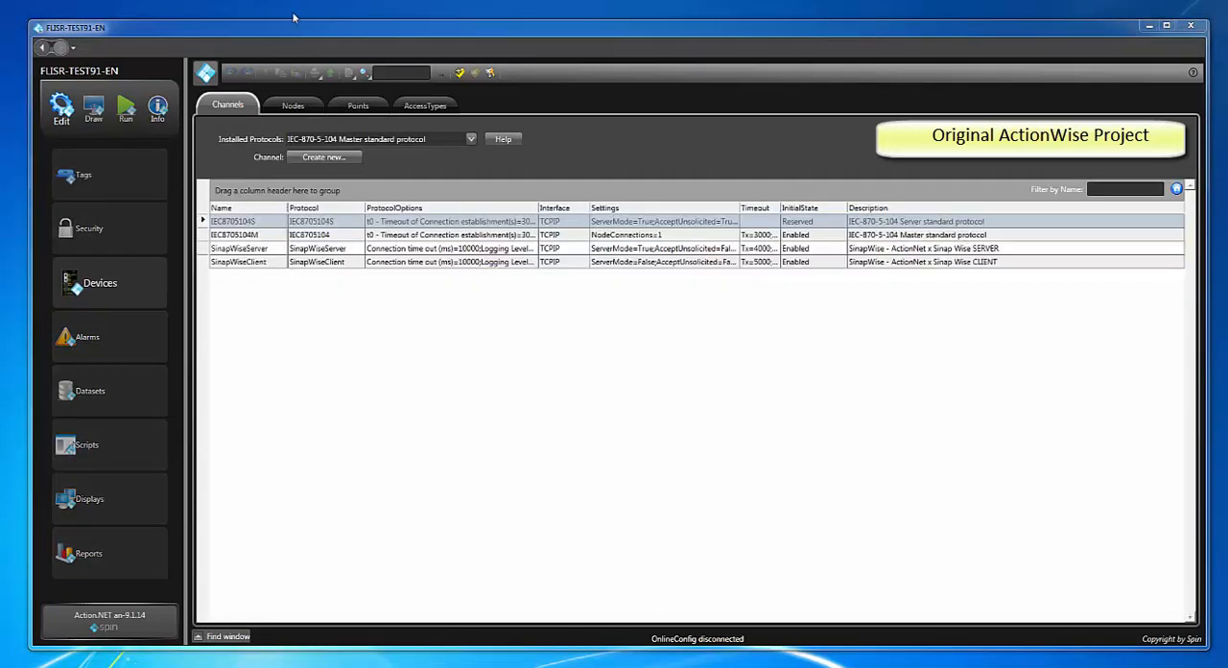
{"action": "left_click", "coordinate": [300, 105]}
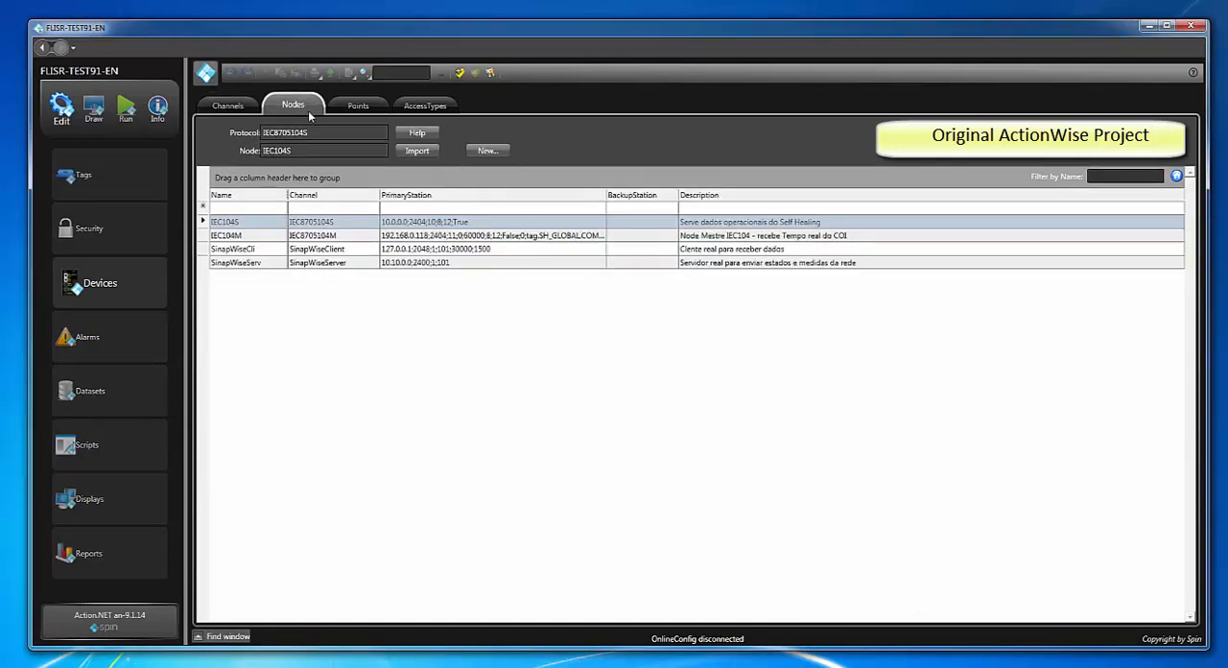
{"action": "left_click", "coordinate": [585, 241]}
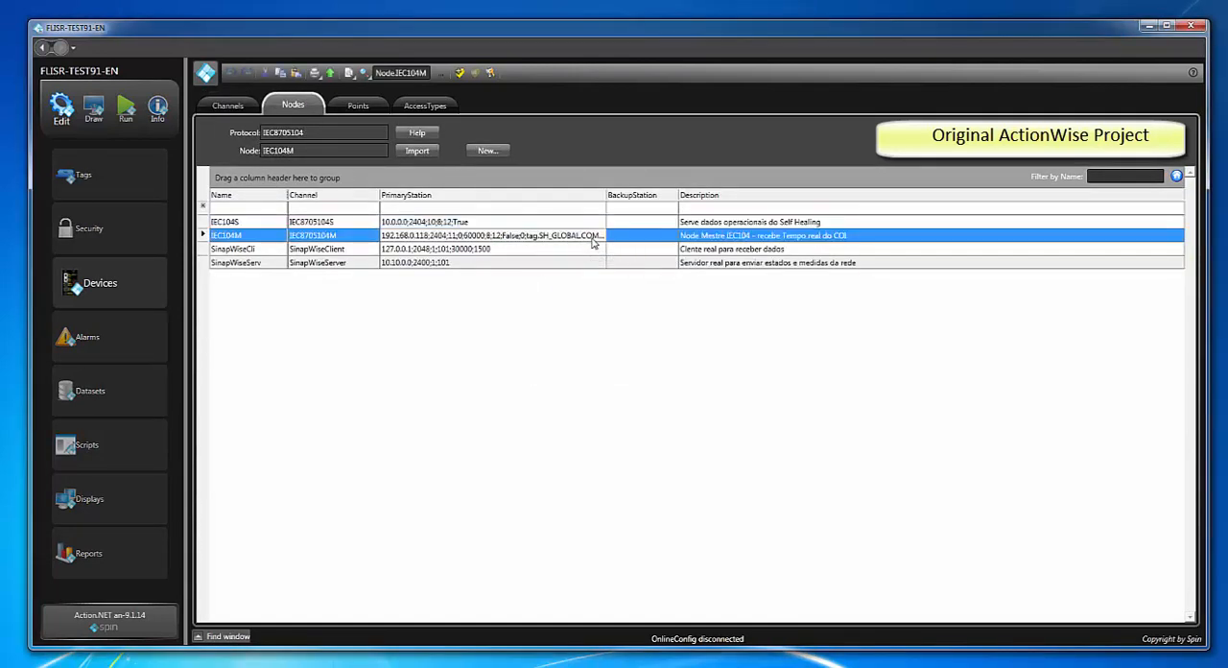
{"action": "left_click", "coordinate": [600, 242]}
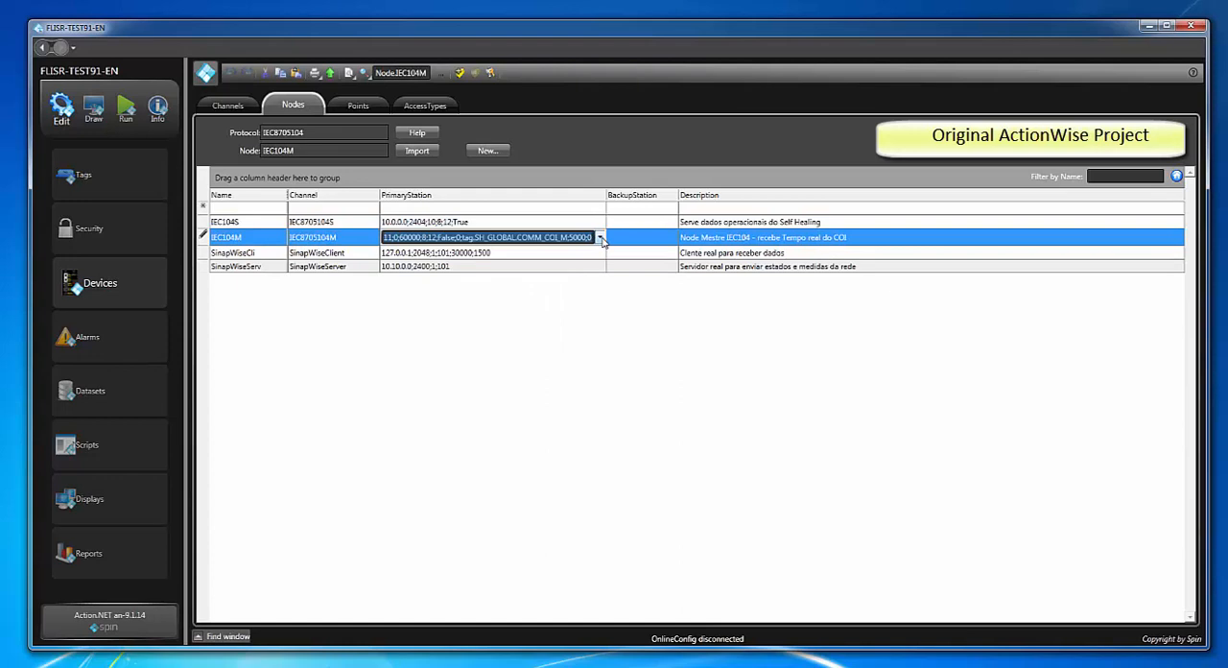
{"action": "left_click", "coordinate": [600, 238]}
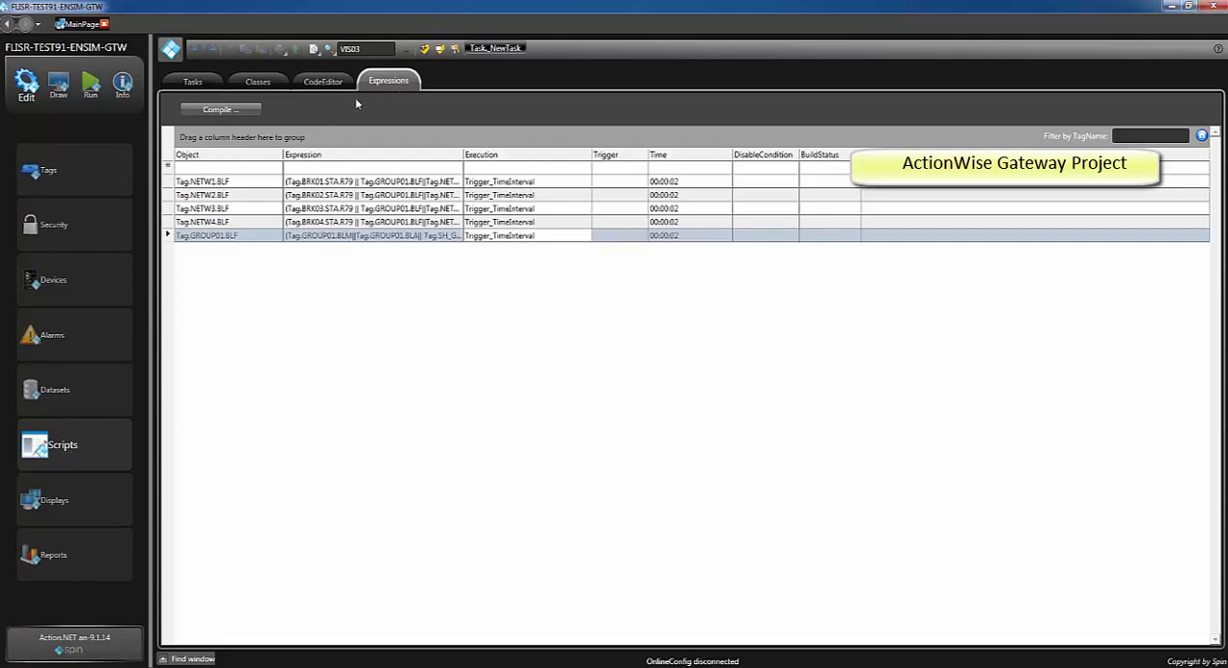
Add OnChange script expressions setting Tag.BRK01.STA.POS and Tag.RCL01.STA.POS to 2 on their CMD.CMF triggers and 1 on their CMD.CMA triggers
{"action": "left_click", "coordinate": [172, 169]}
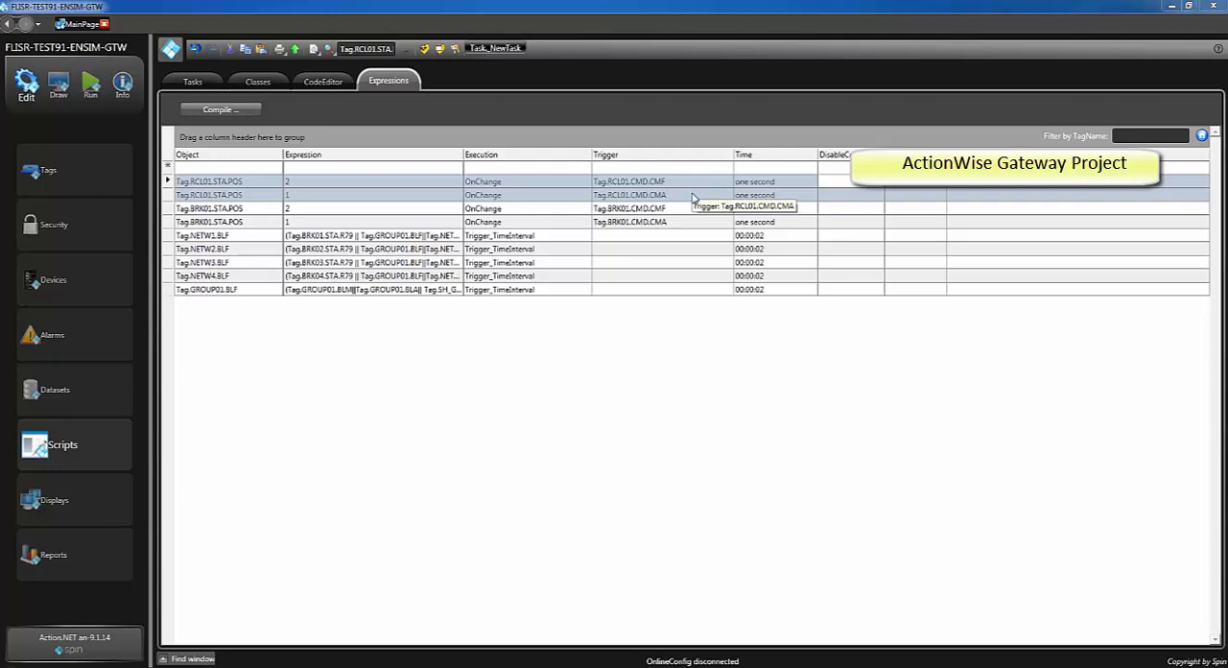
{"action": "left_click", "coordinate": [168, 168]}
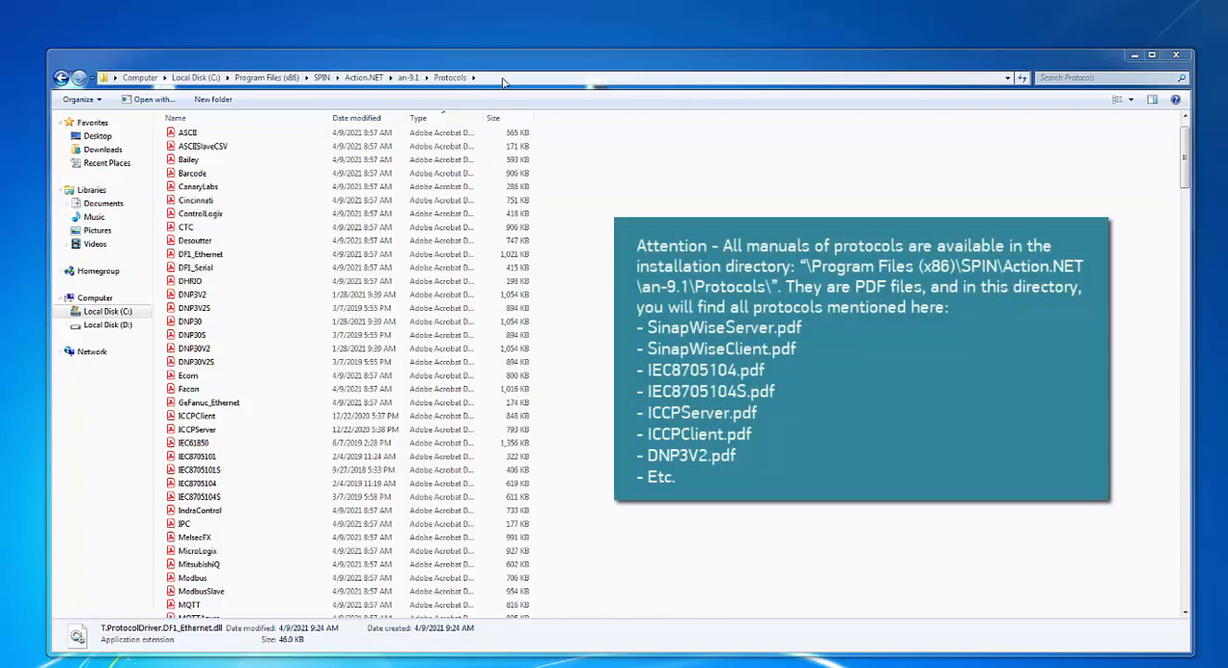
Switch to Windows Explorer and show the full path of the Action.NET an-9.1 Protocols folder holding the protocol manuals
{"action": "left_click", "coordinate": [503, 82]}
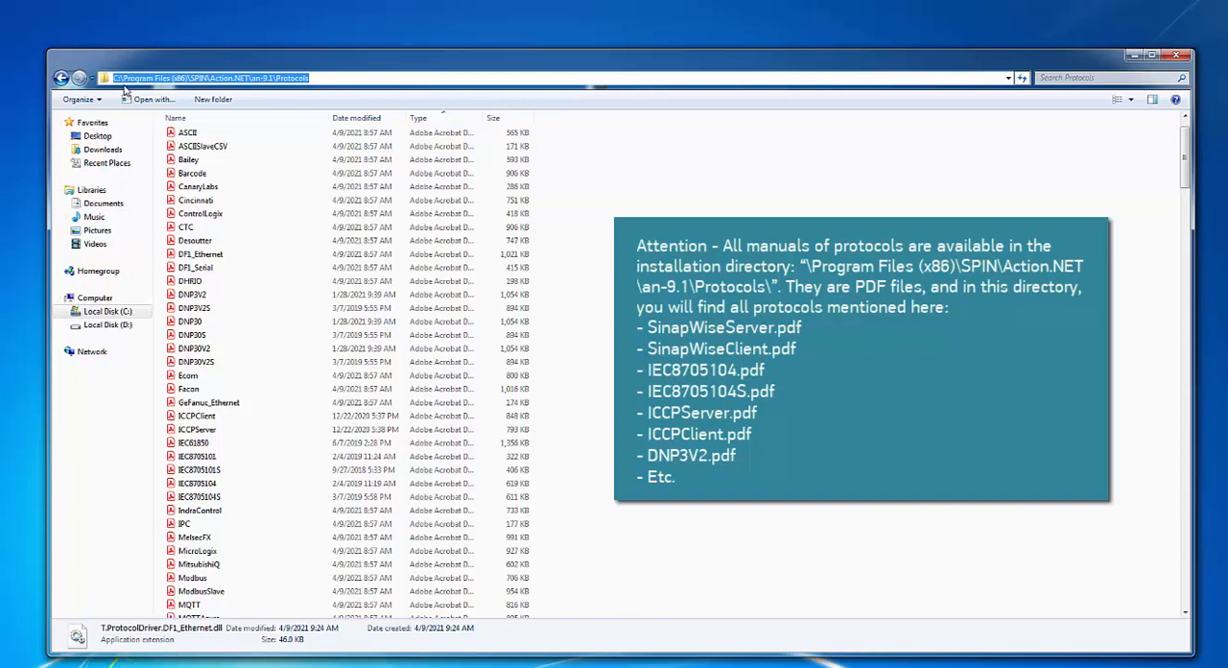